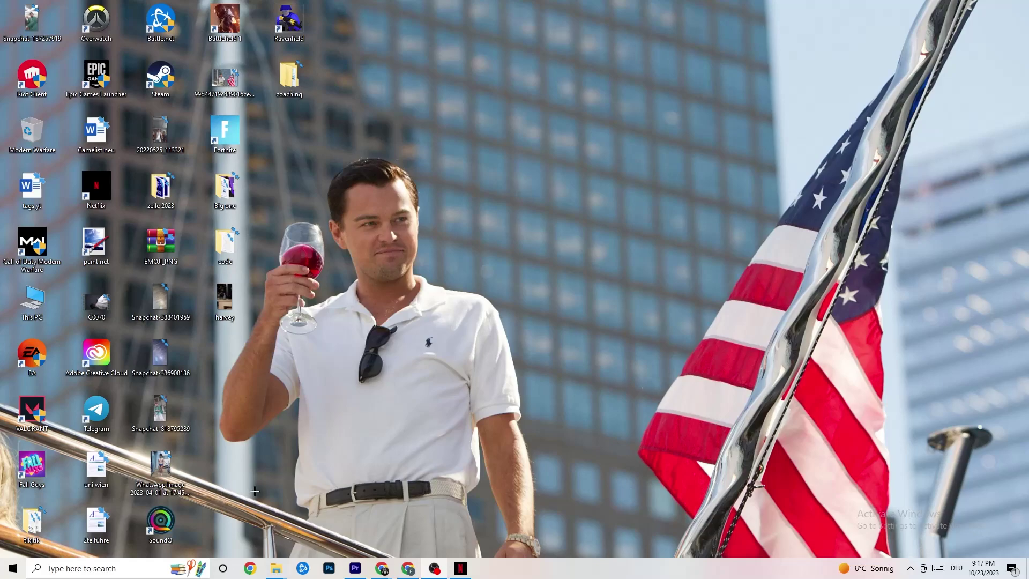
Open the Windows display settings and review the color profile options for the first display
click(11, 568)
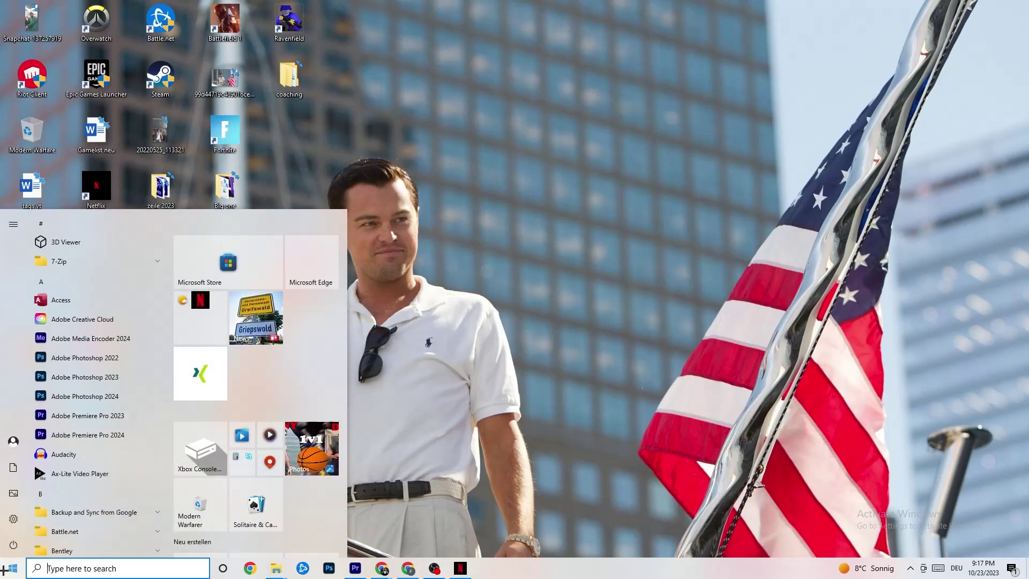
click(14, 519)
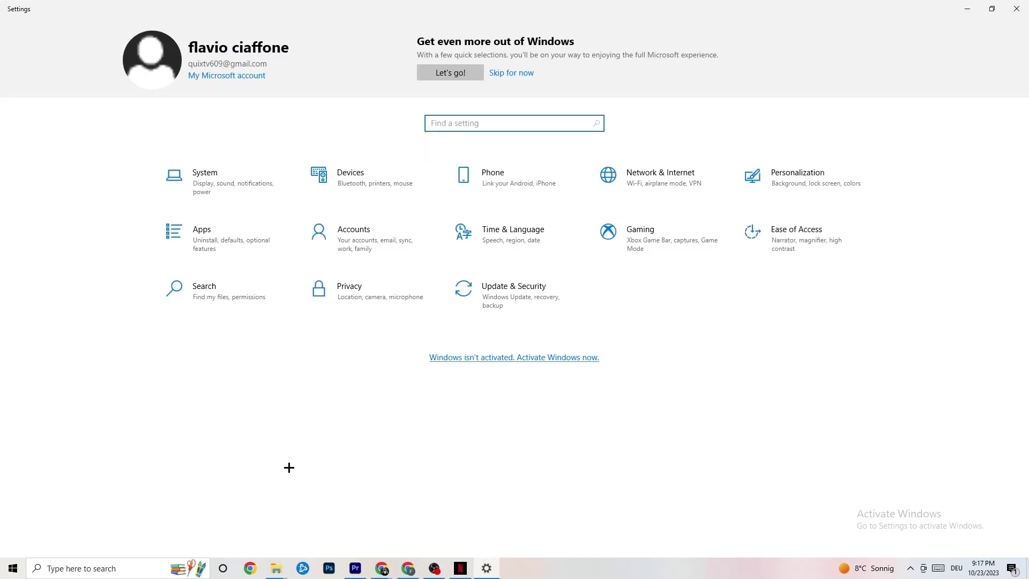
click(222, 184)
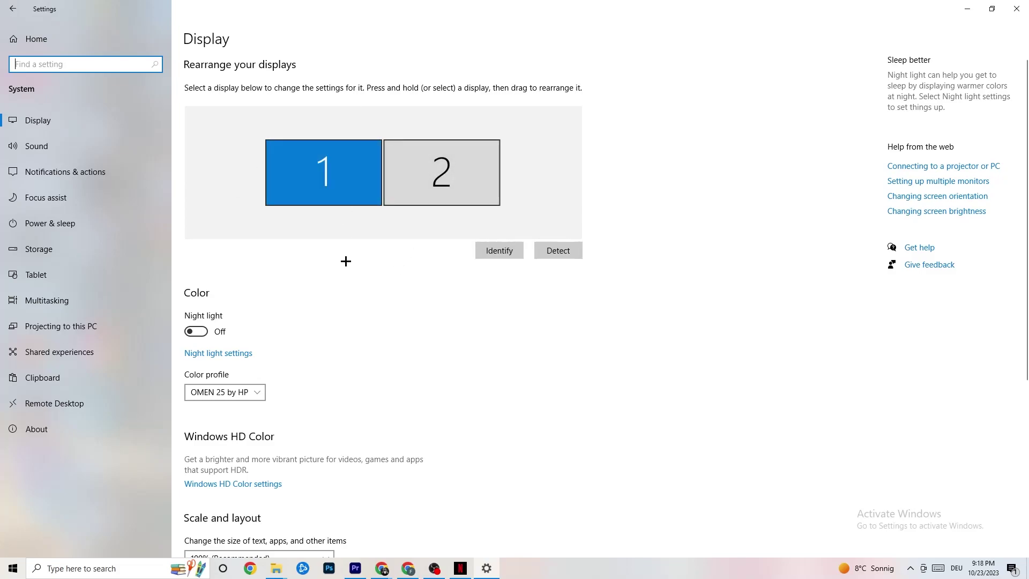
scroll(334, 222, down, 3)
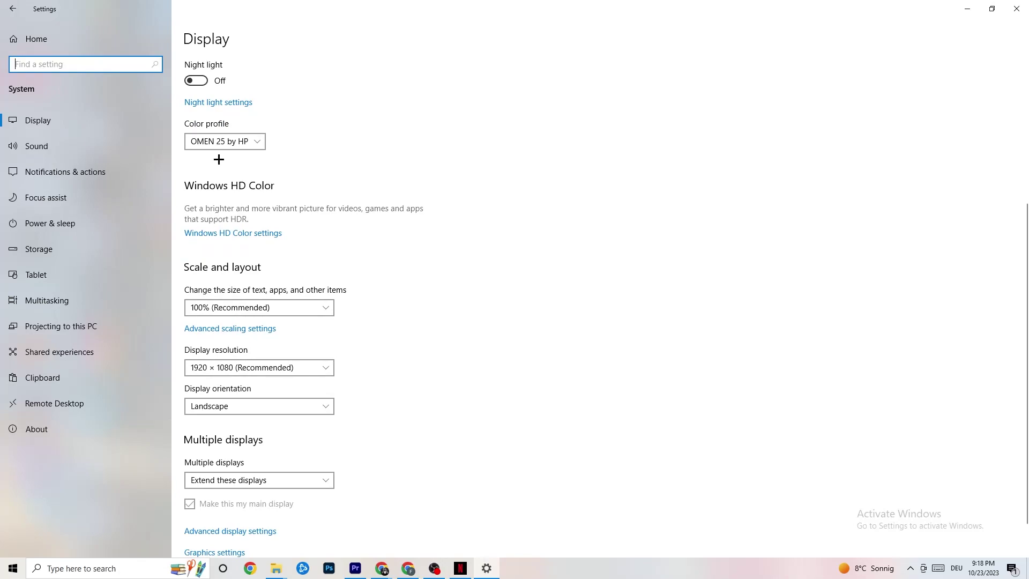
click(228, 139)
click(277, 142)
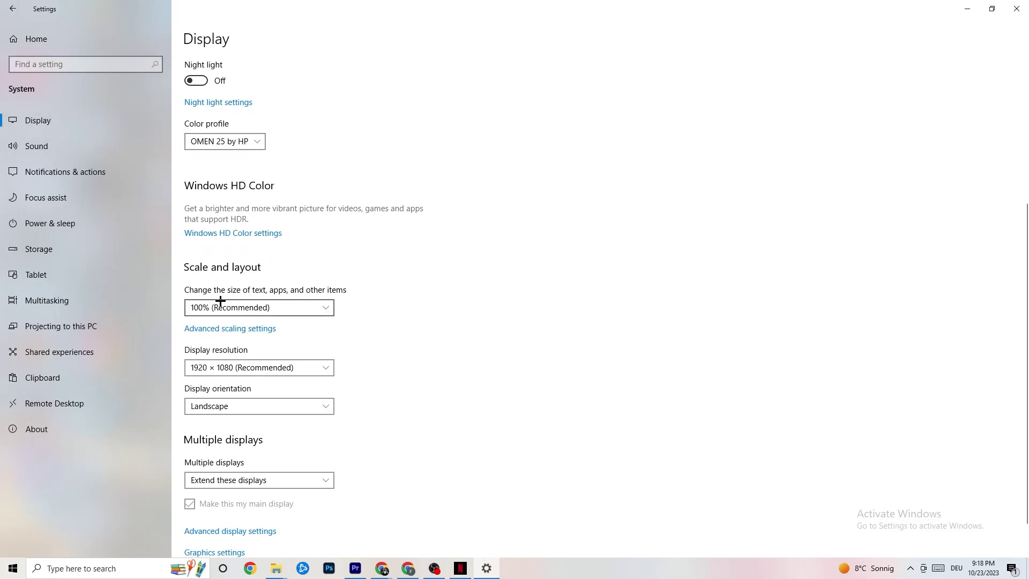
Review the available text and app scaling options and the display resolution options without changing them
click(316, 307)
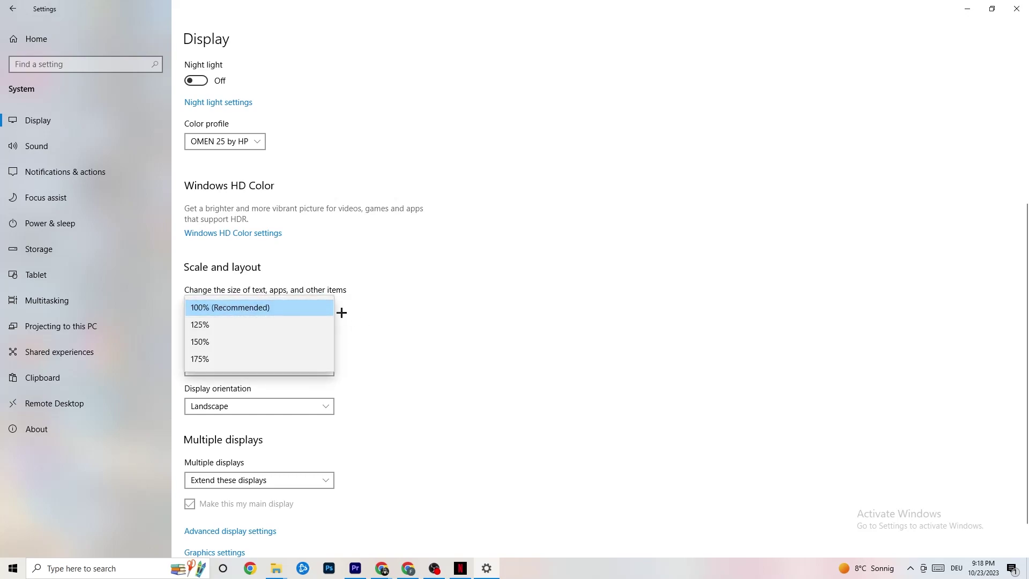
click(440, 263)
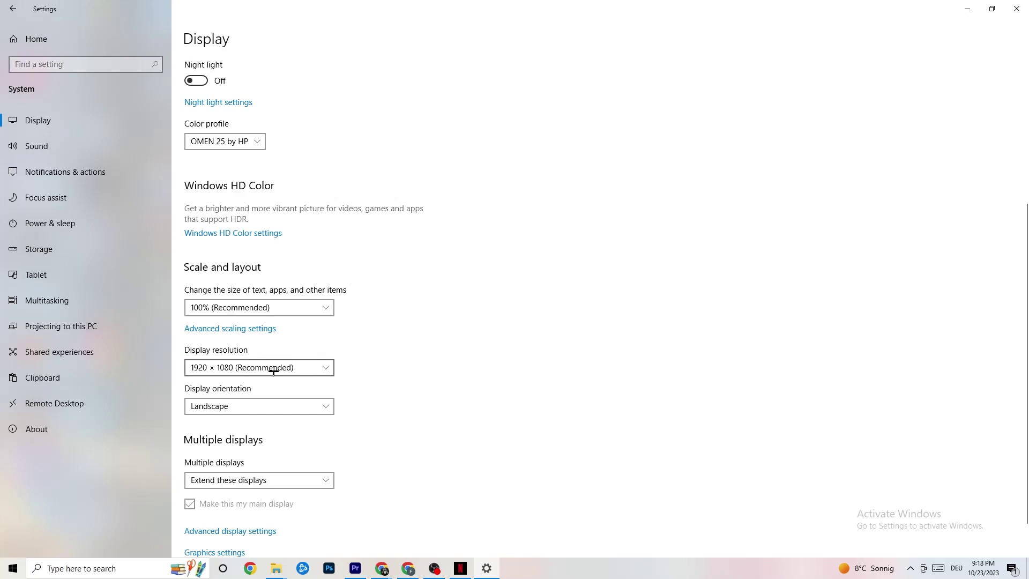
click(331, 367)
click(444, 337)
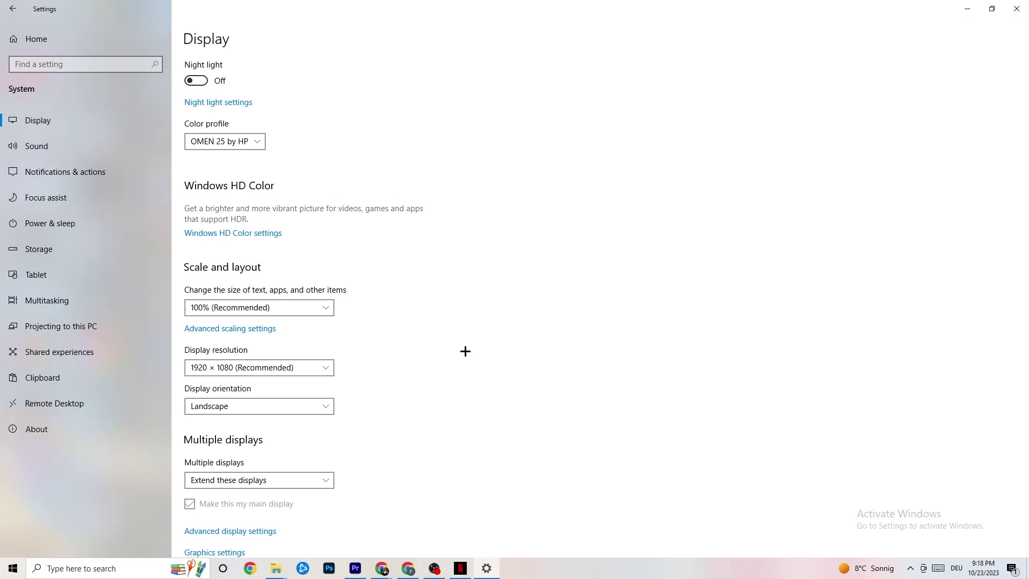
click(337, 368)
click(428, 345)
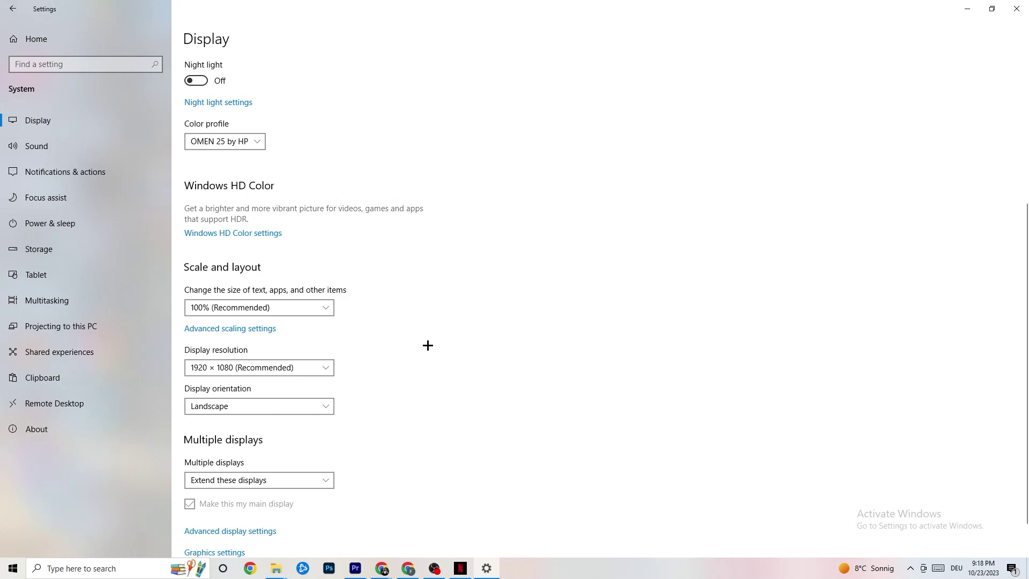
Review the Storage Sense configuration, including how often it runs and when recycle bin files are deleted
click(67, 257)
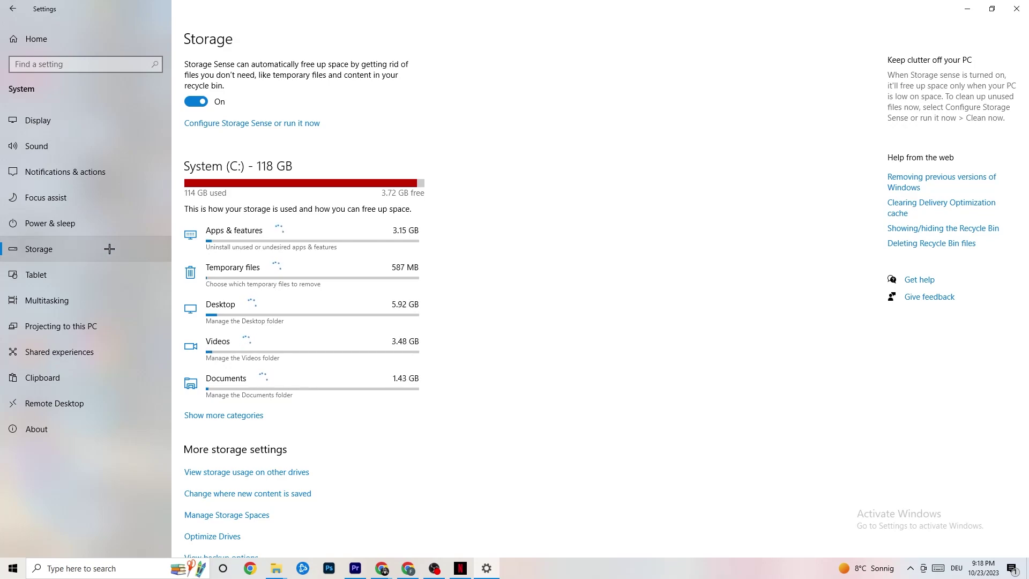
click(296, 124)
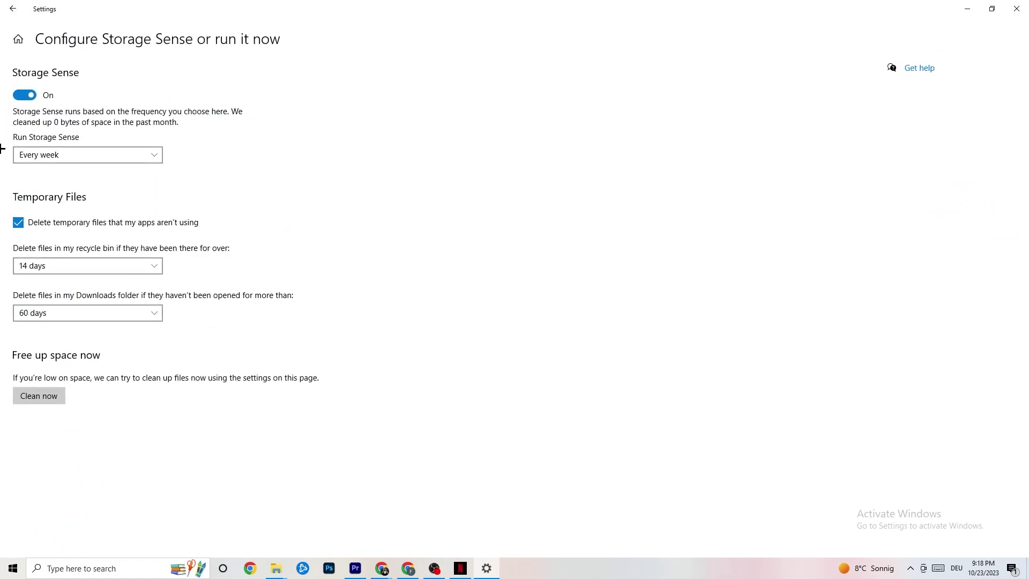
click(107, 264)
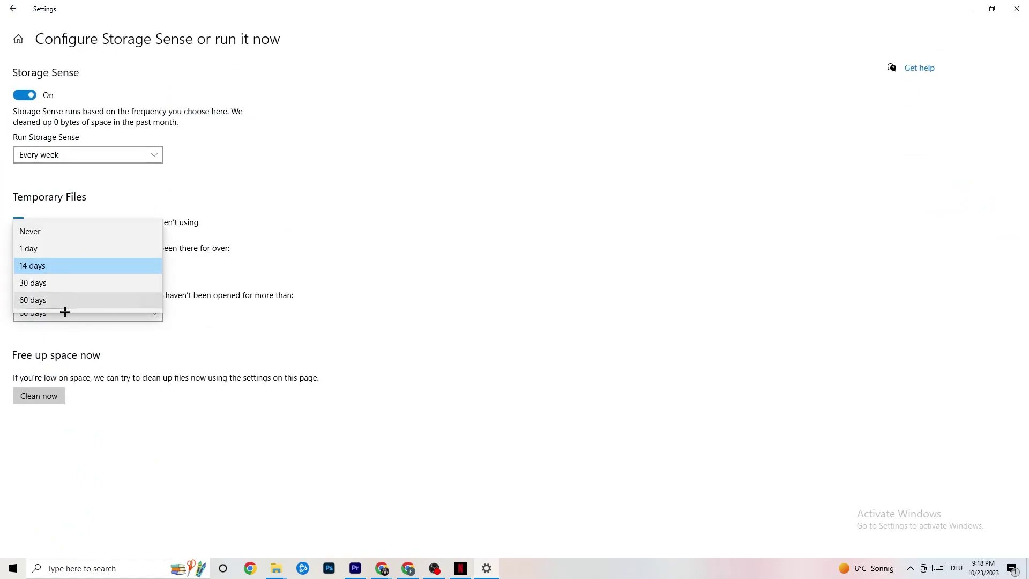
click(179, 211)
click(98, 161)
click(271, 137)
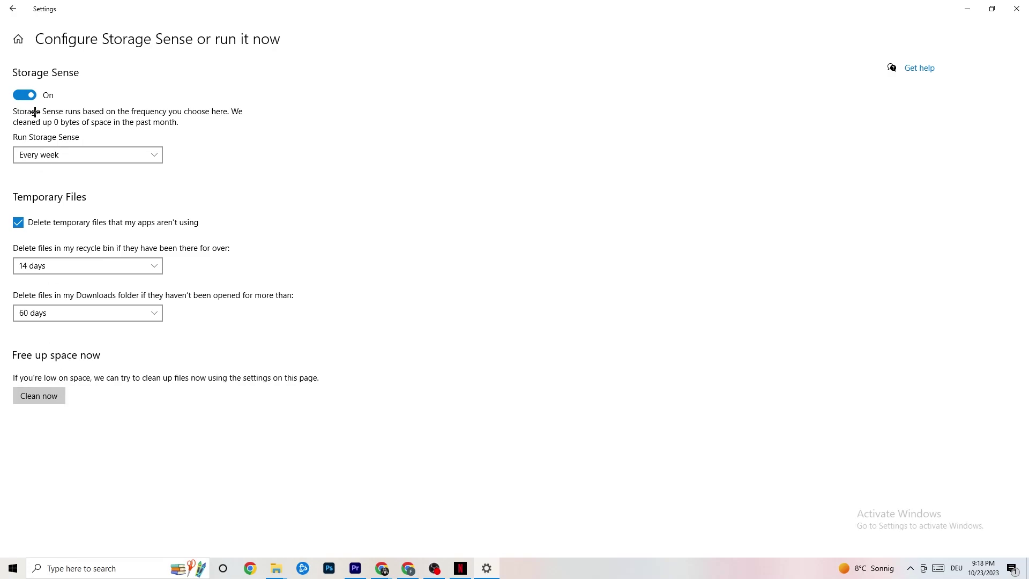
click(9, 4)
click(9, 4)
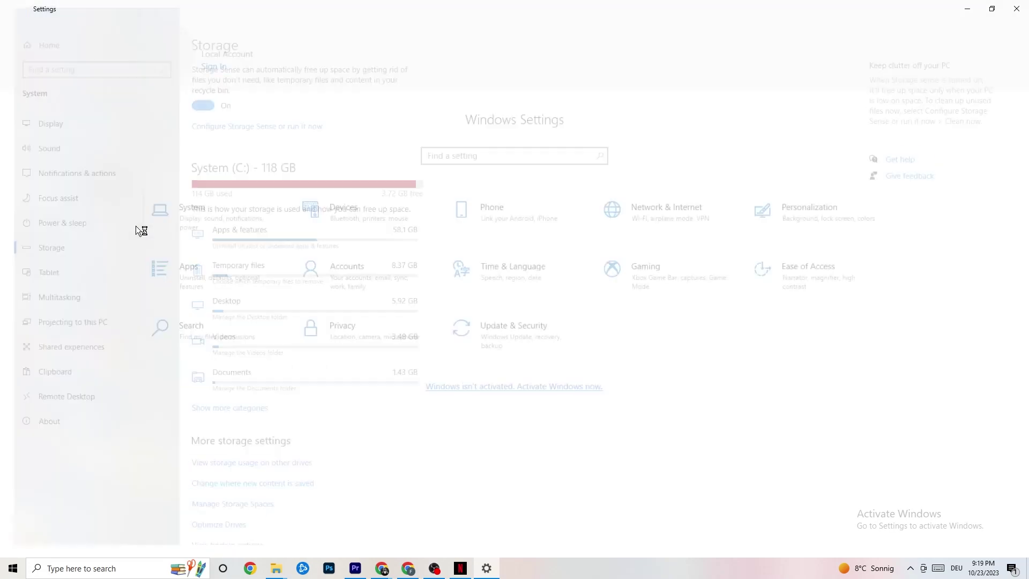
Examine the Power & sleep settings and the available power plans in Power Options, then return to the Settings home page
click(246, 172)
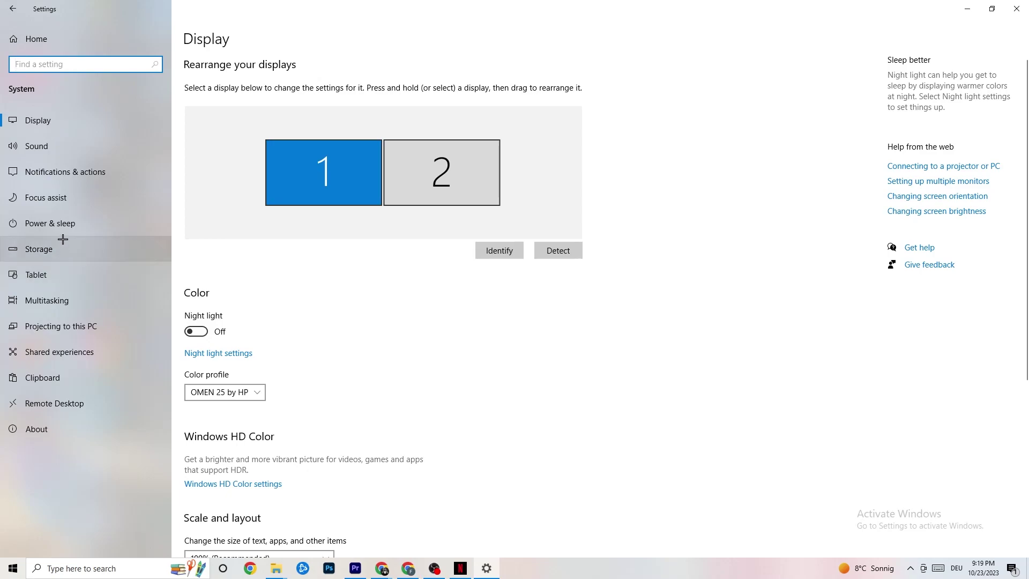
click(35, 219)
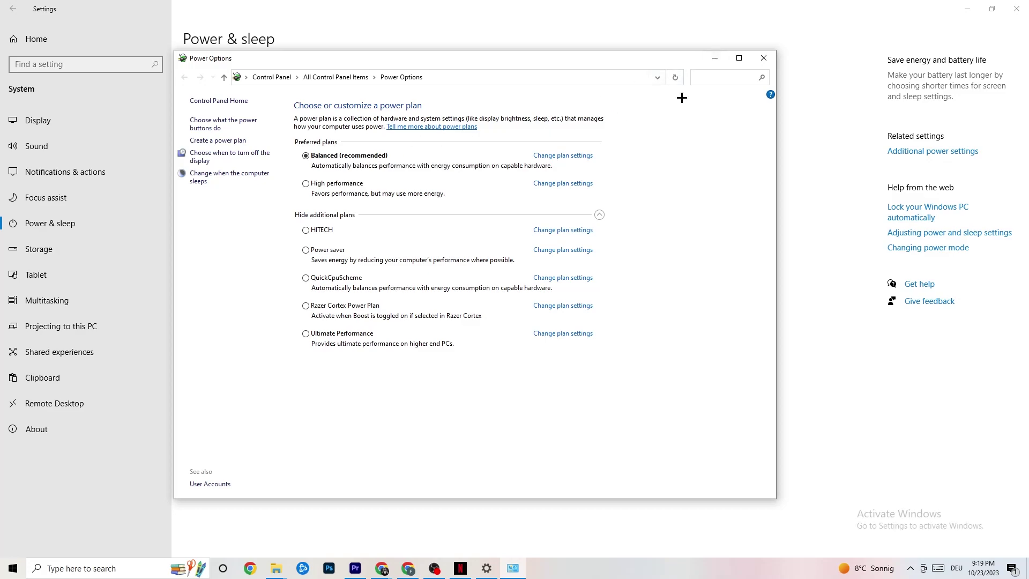
click(768, 62)
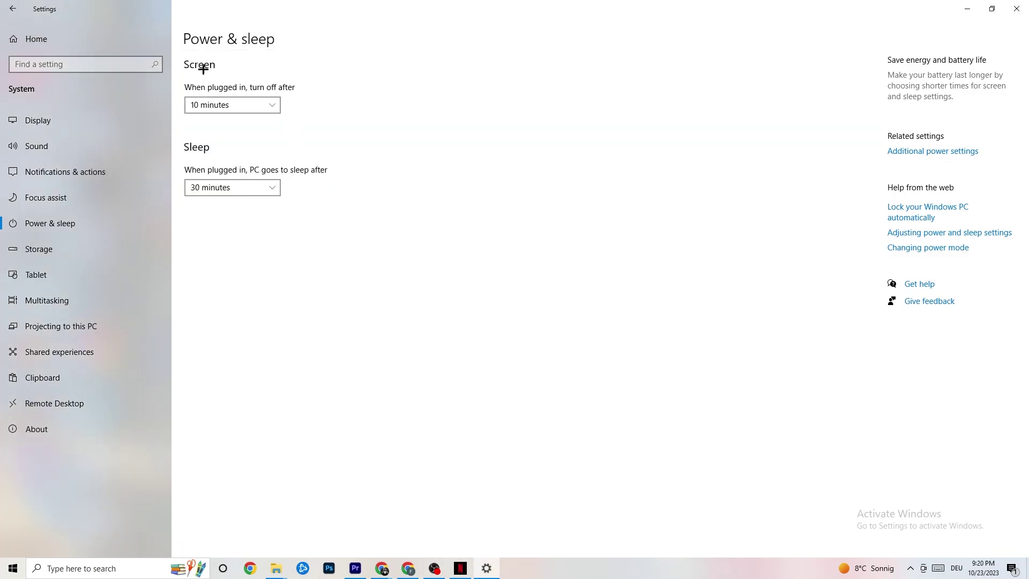
click(18, 8)
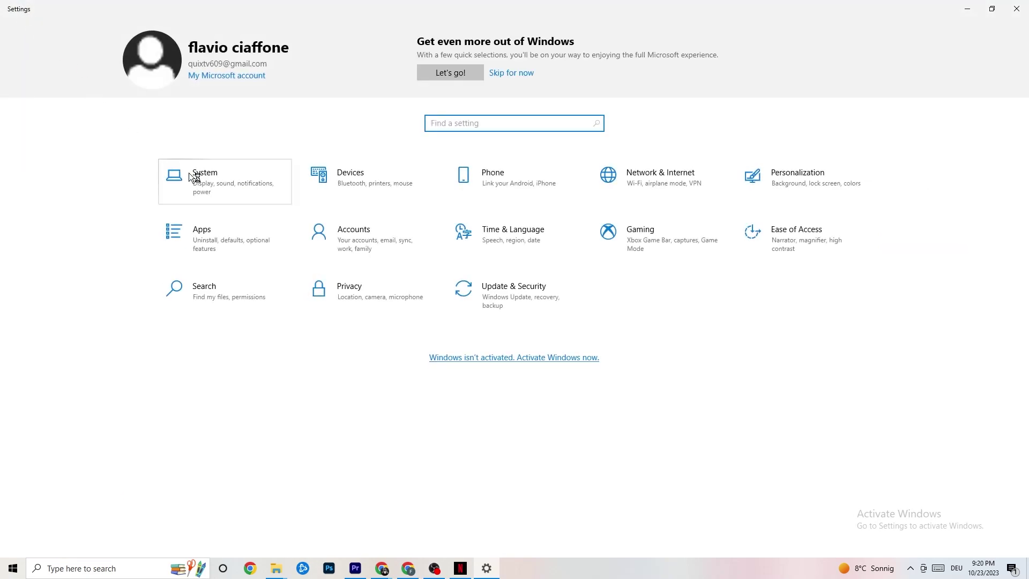
Open the Gaming settings and check the Xbox Game Bar switch and its keyboard shortcuts
click(653, 252)
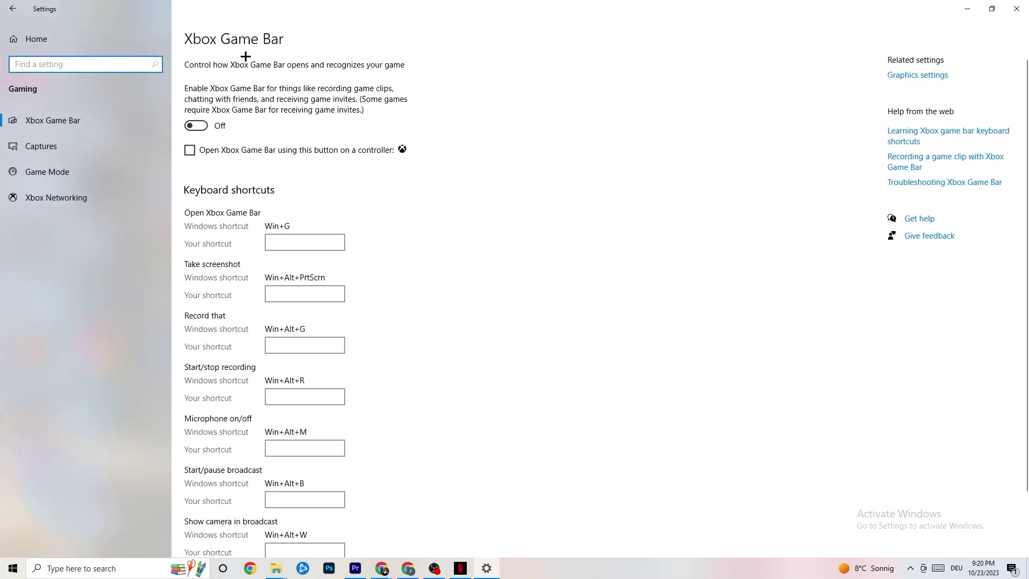
scroll(332, 209, down, 2)
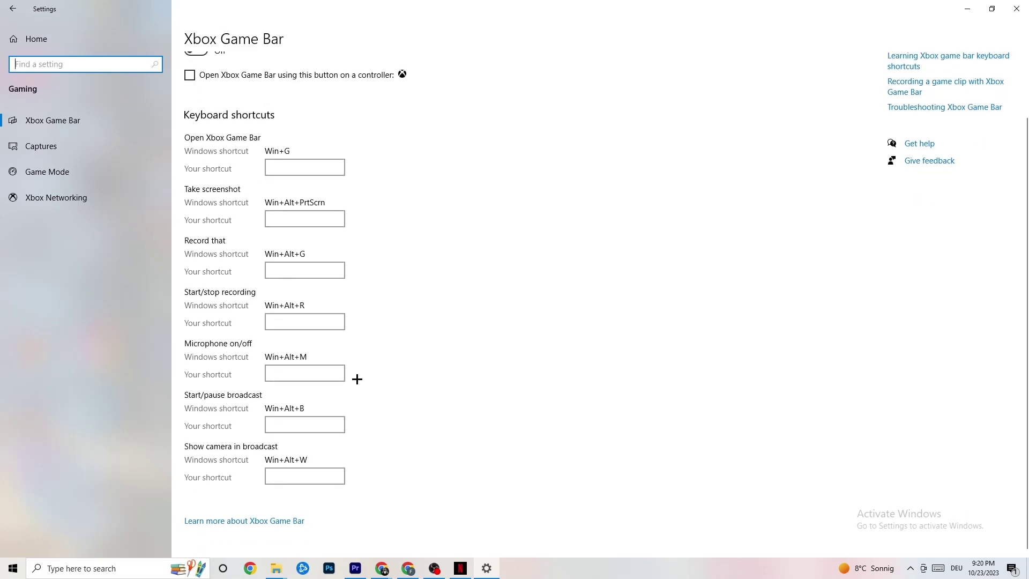
scroll(357, 379, up, 2)
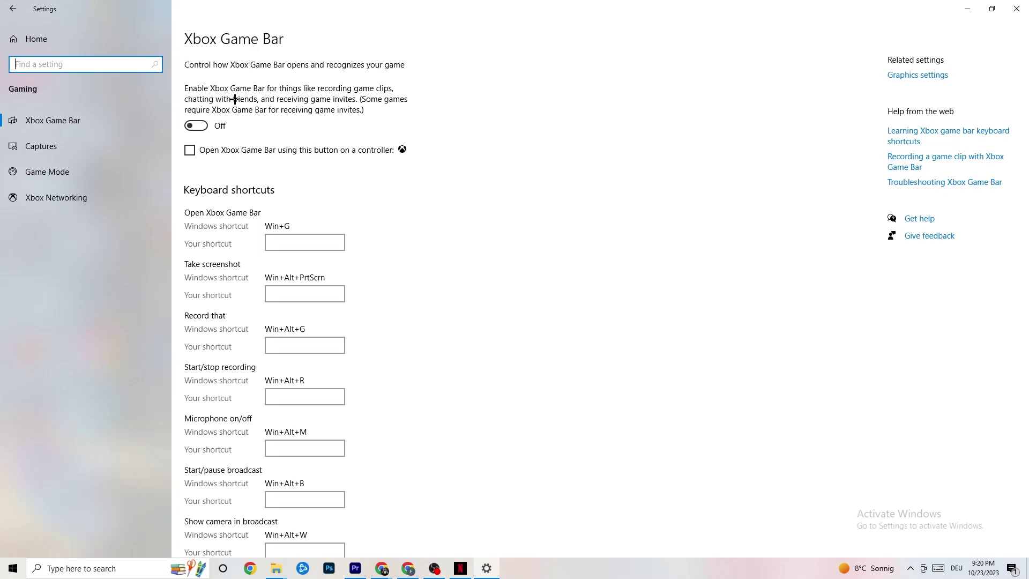
click(224, 128)
click(225, 130)
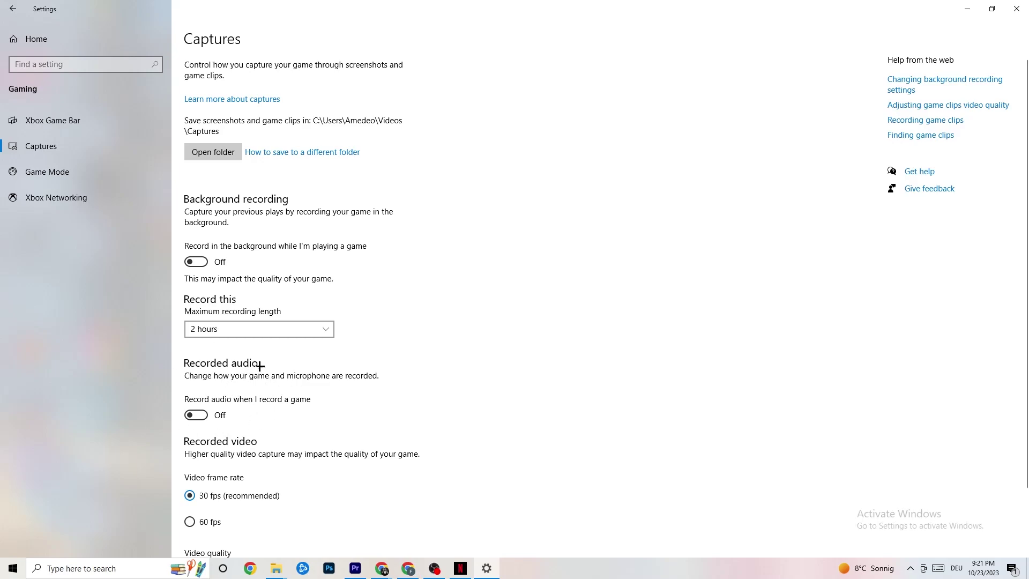
Review the game recording options under Captures and check the Game Mode setting
scroll(275, 371, down, 2)
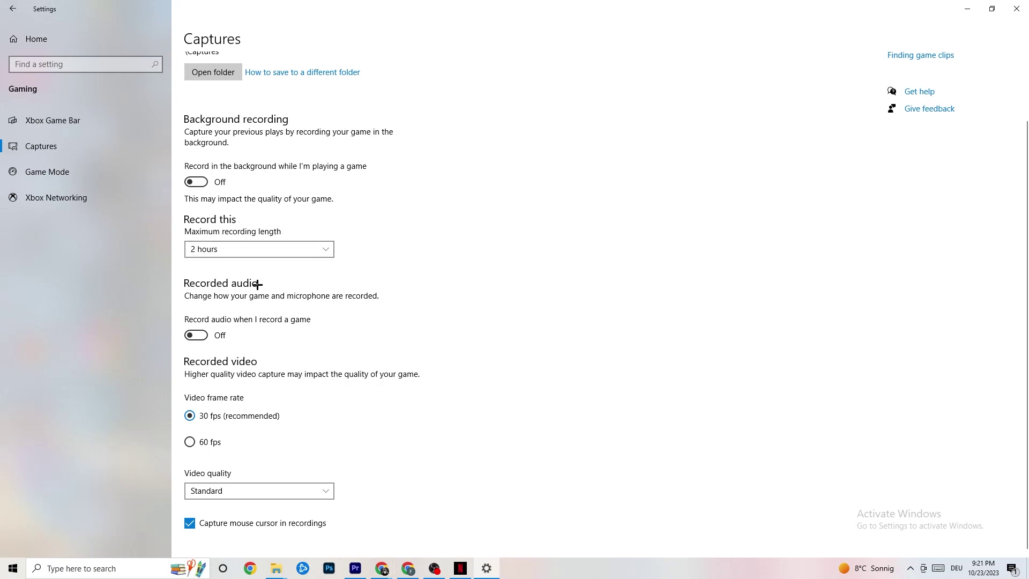
click(80, 176)
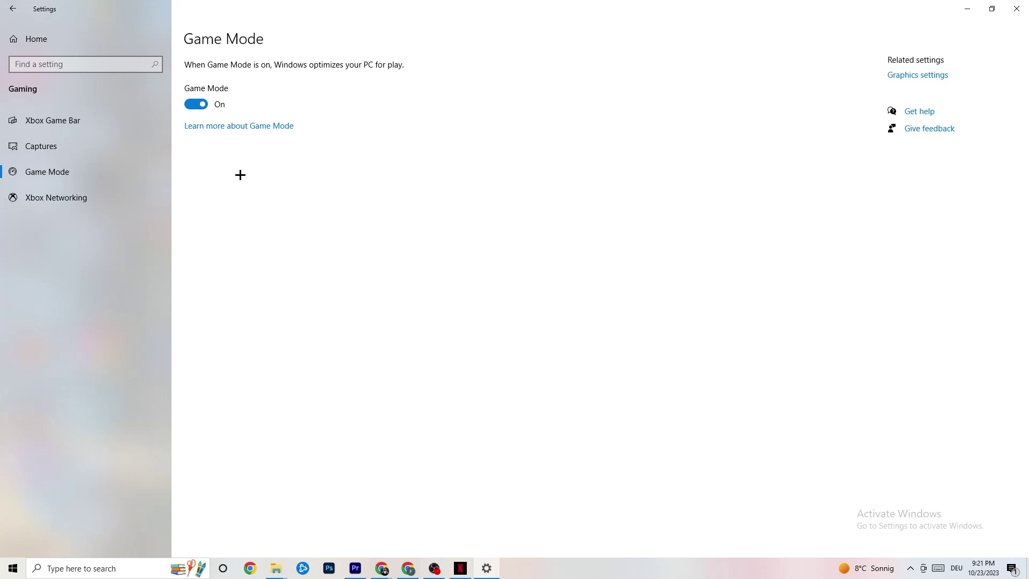
click(16, 9)
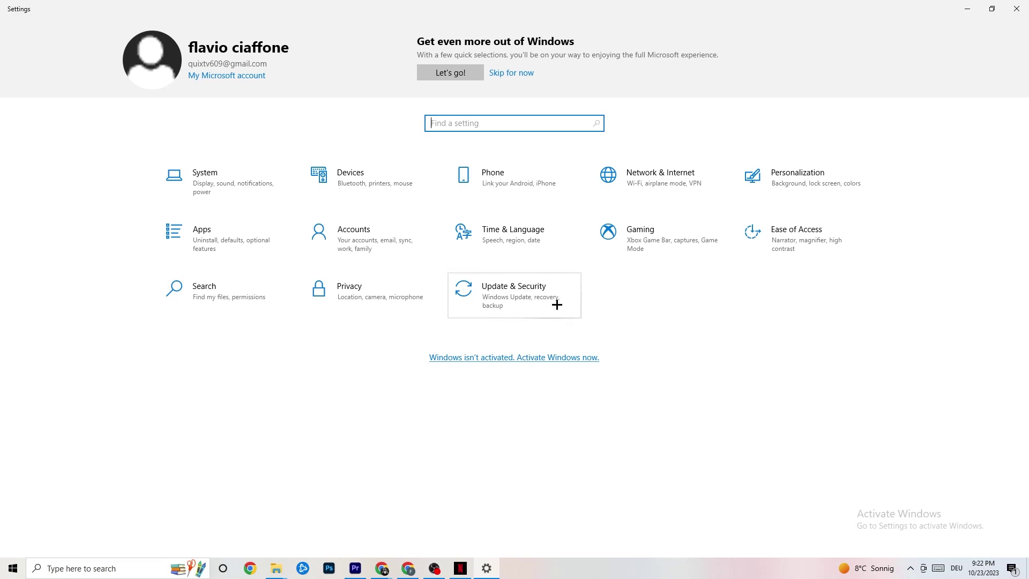
Check the Windows Update and Troubleshoot pages under Update & Security, then close Settings
click(533, 304)
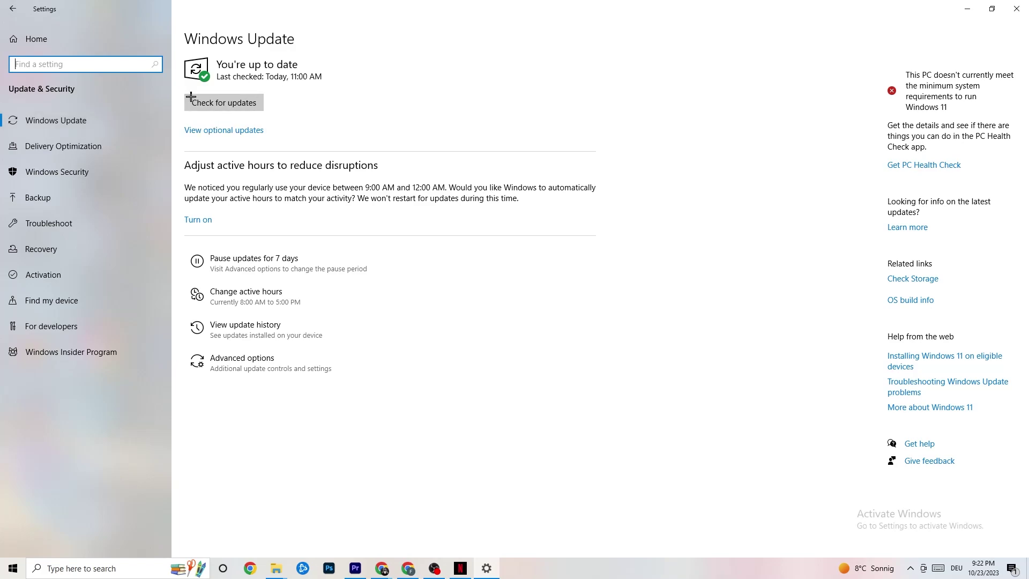
click(315, 79)
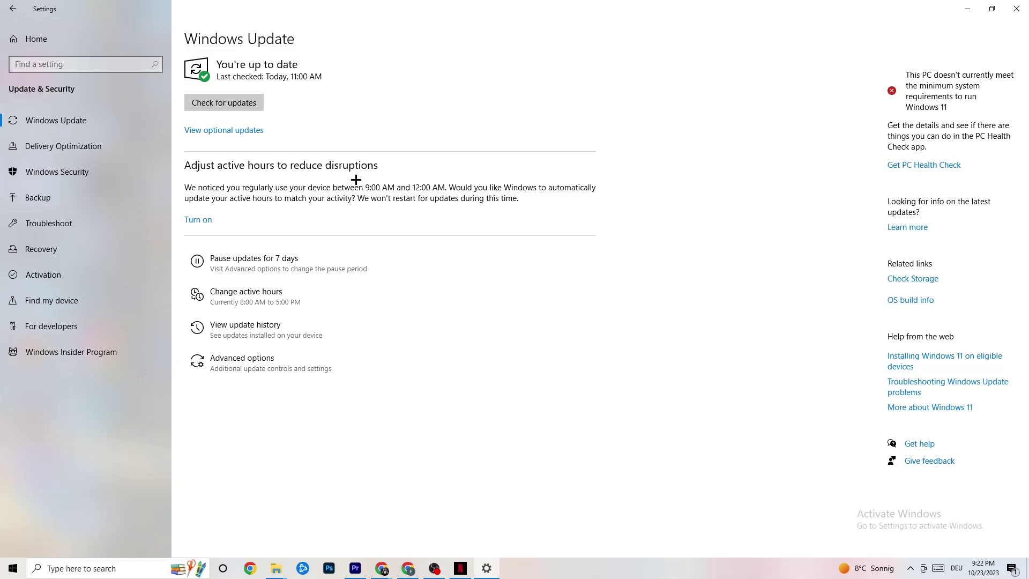
click(88, 226)
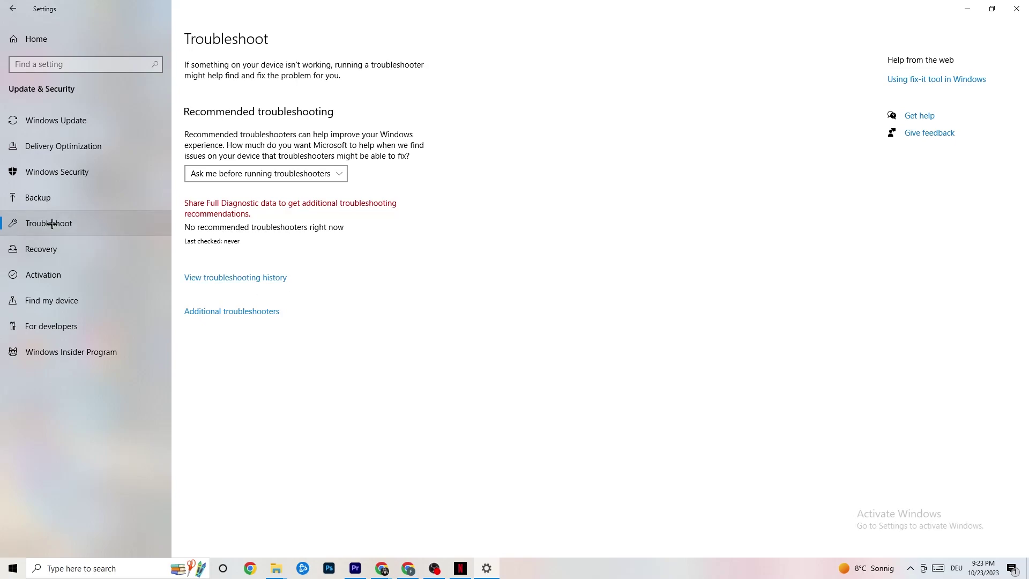
click(1016, 7)
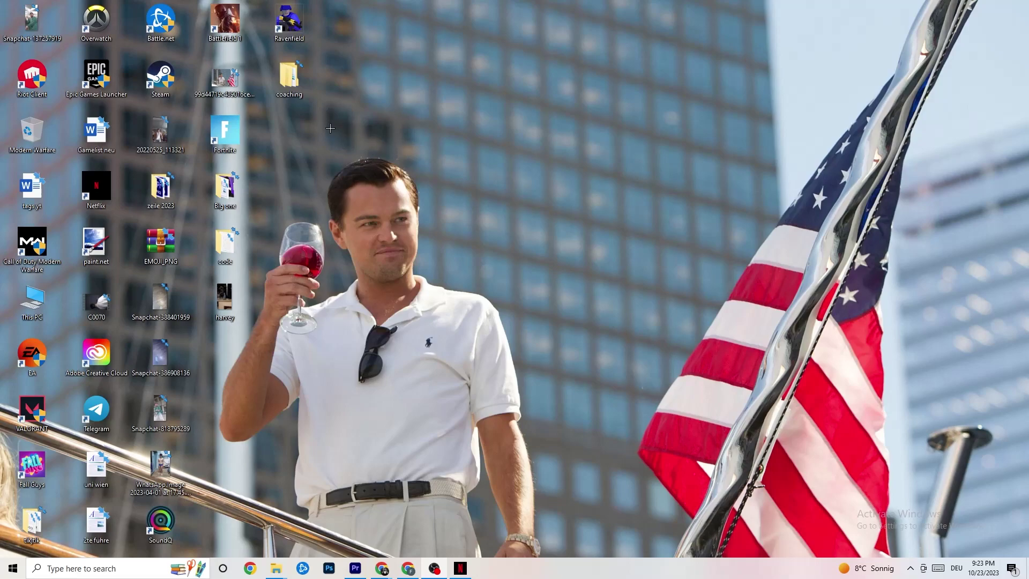
Move the Steam shortcut to an empty area of the desktop and open its properties
drag(573, 196, 568, 198)
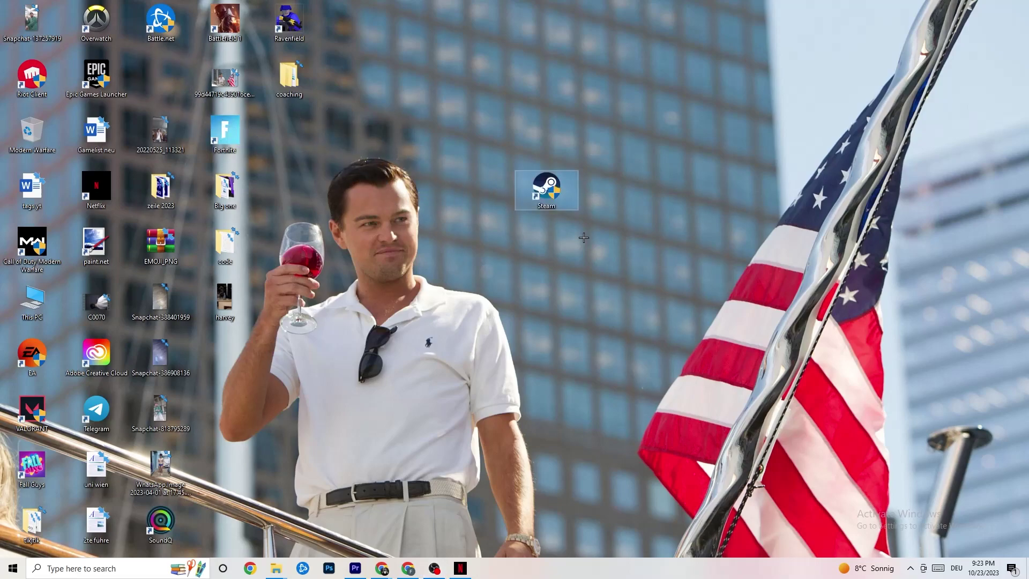
right_click(545, 194)
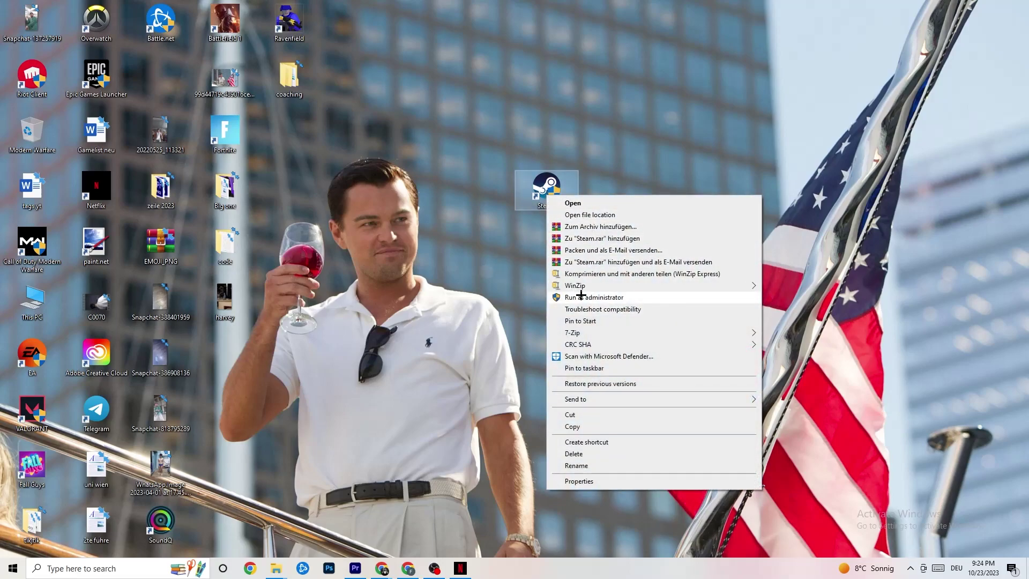
click(446, 270)
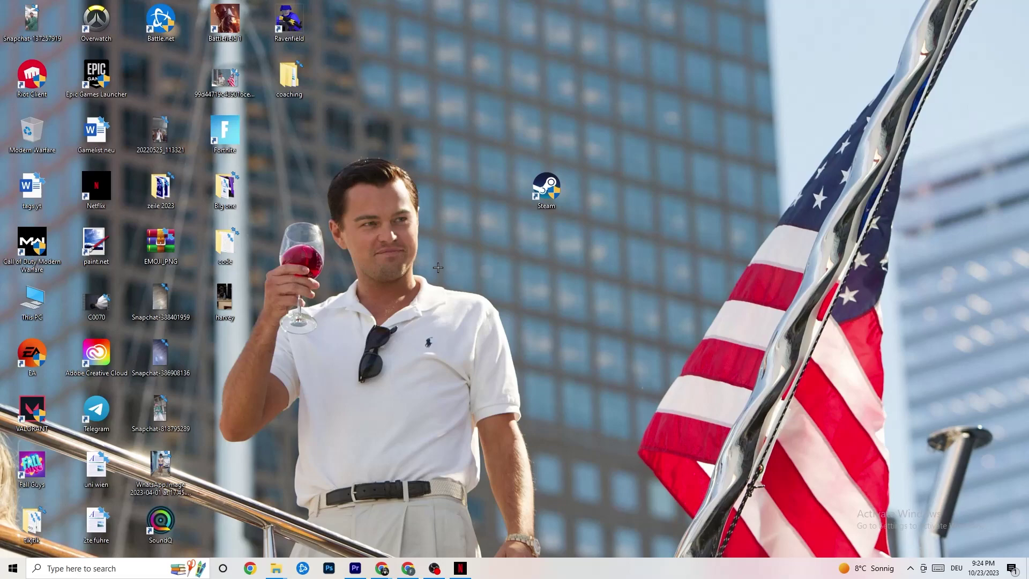
drag(545, 188, 482, 188)
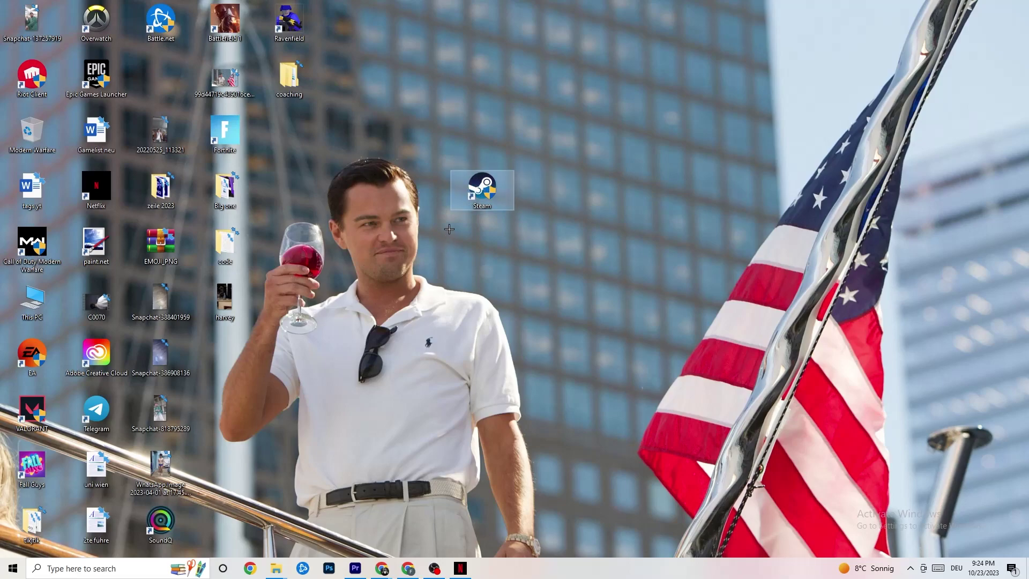
right_click(474, 193)
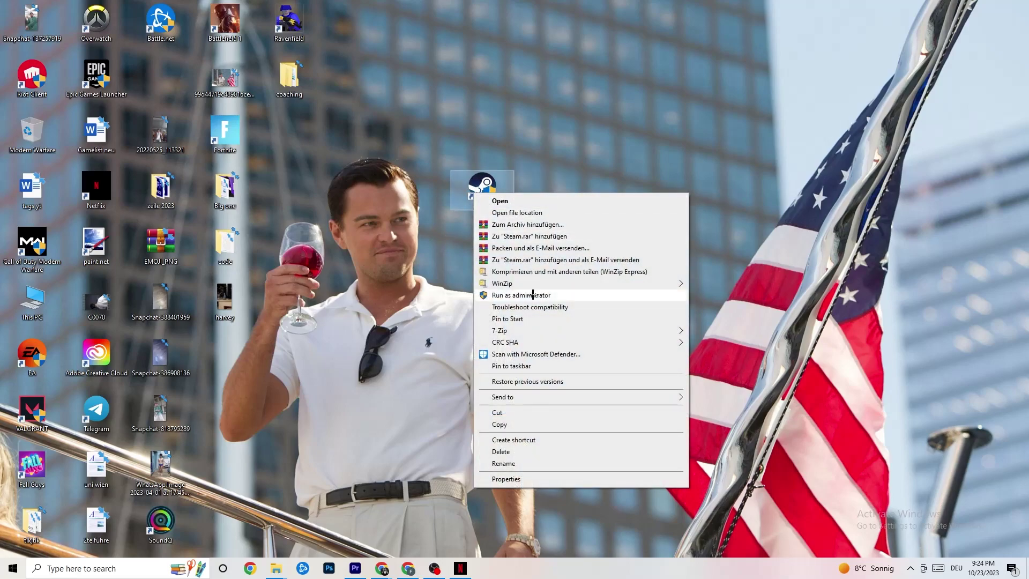
click(523, 478)
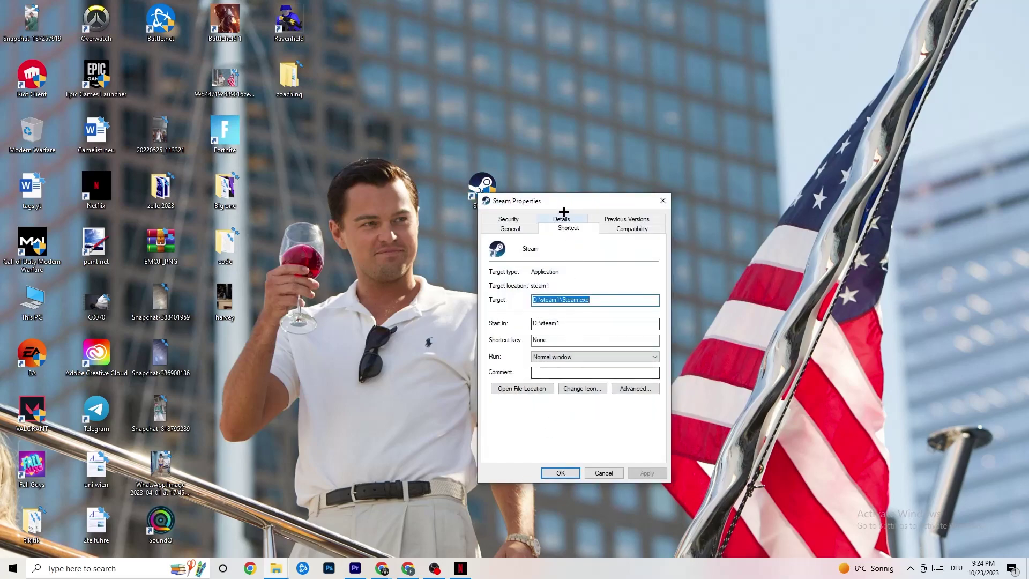
Review the Steam shortcut's Compatibility settings, including the available compatibility mode versions, and close its properties with OK
drag(564, 215, 410, 47)
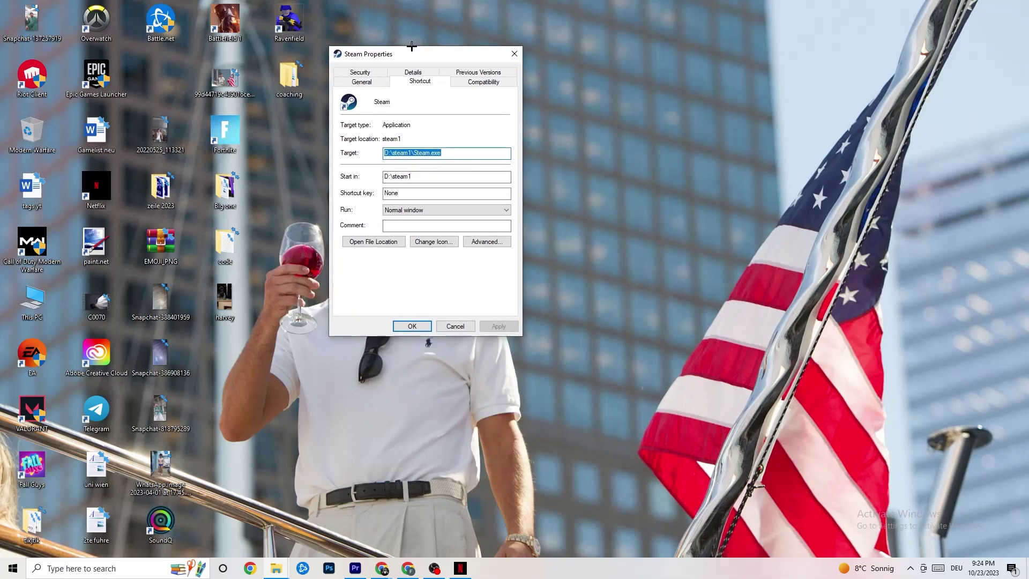
click(473, 82)
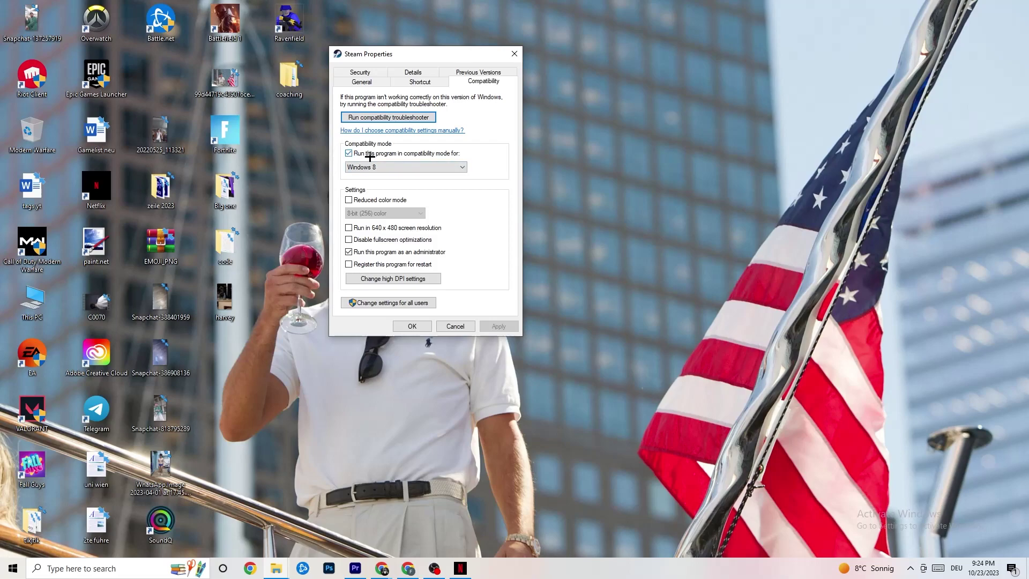
click(443, 165)
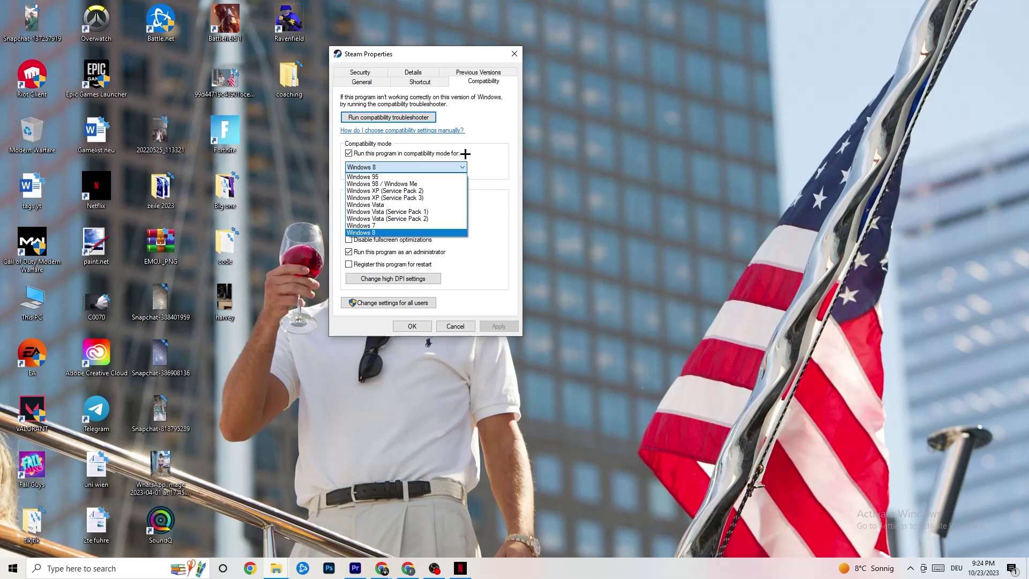
click(465, 153)
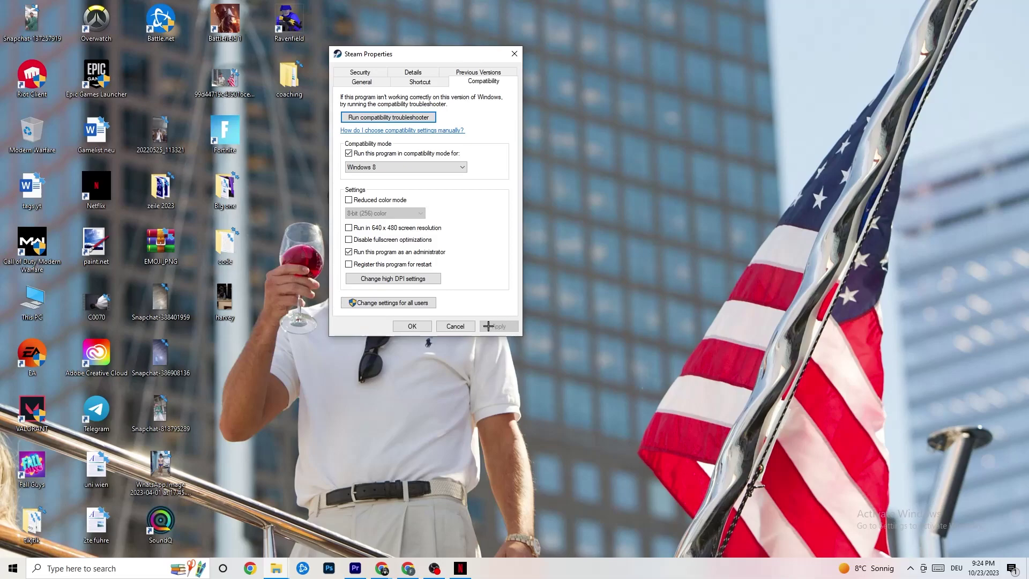
click(412, 326)
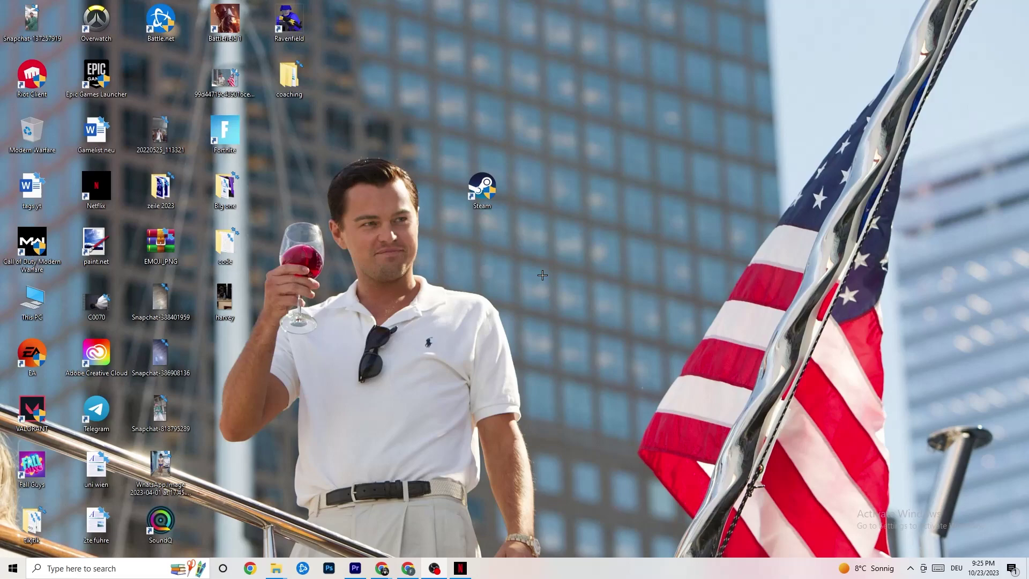
right_click(497, 202)
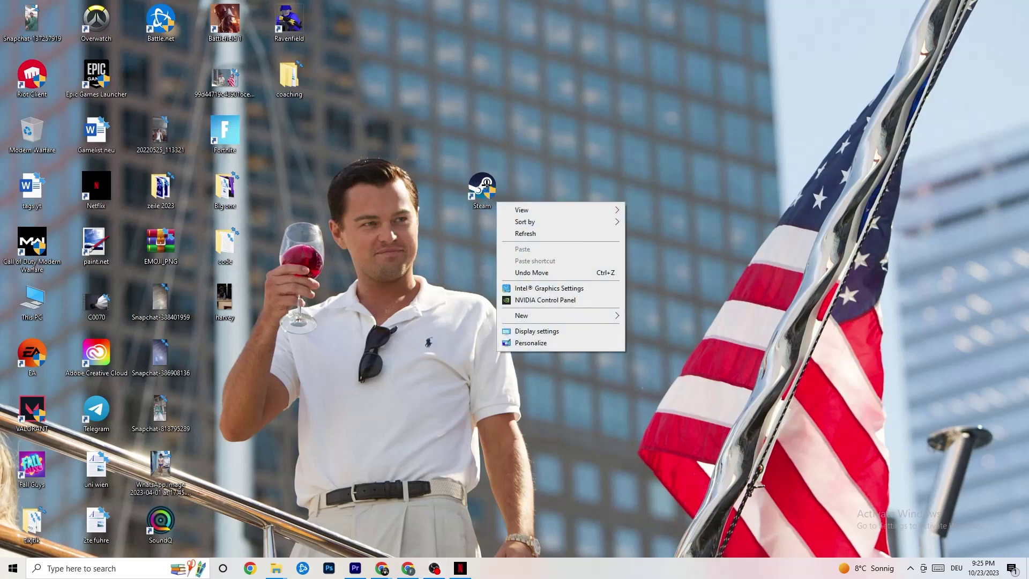
right_click(513, 109)
click(409, 52)
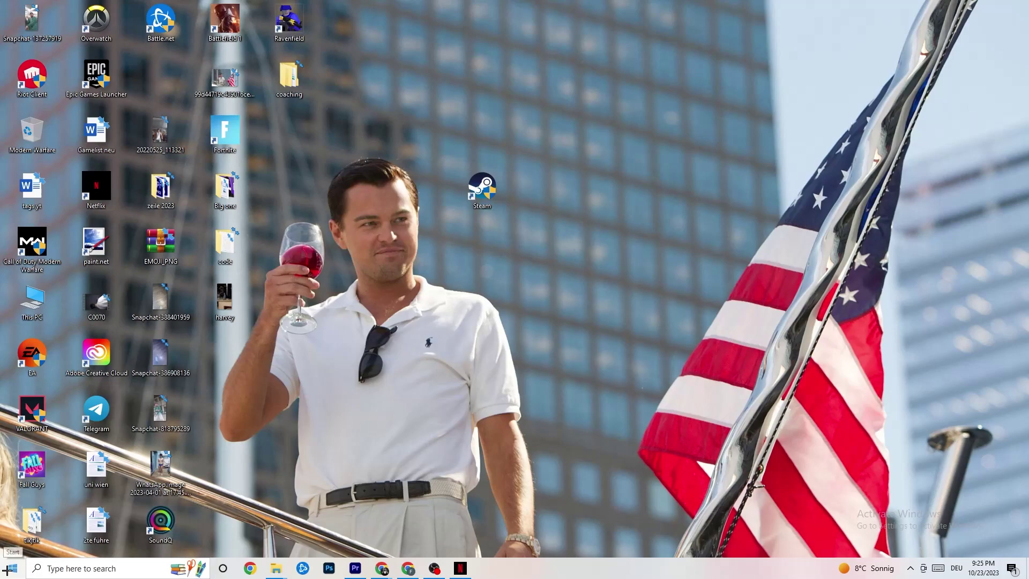
click(481, 185)
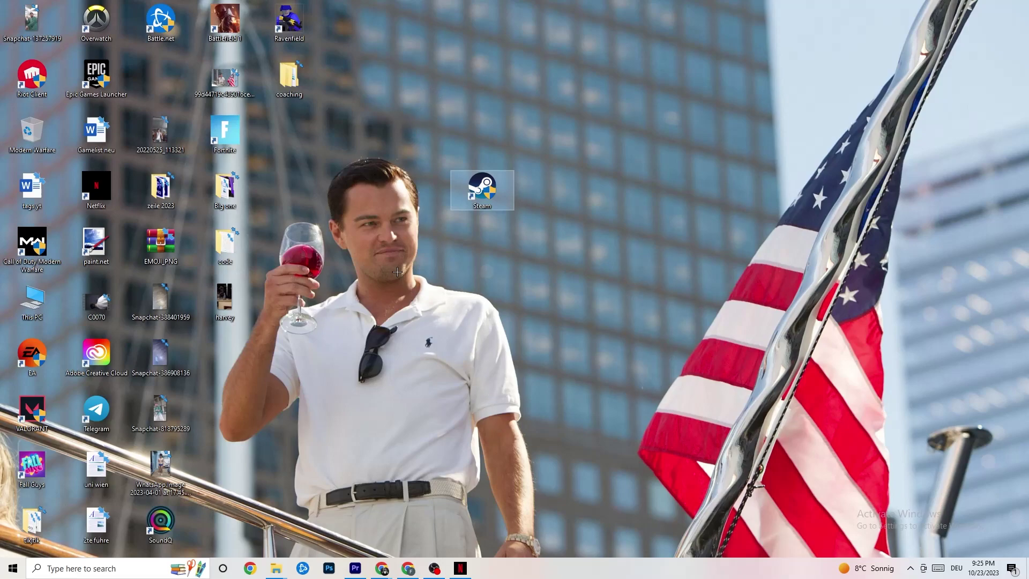
Open Task Manager full screen and review the running processes' resource usage and the options for Windows Explorer
right_click(570, 576)
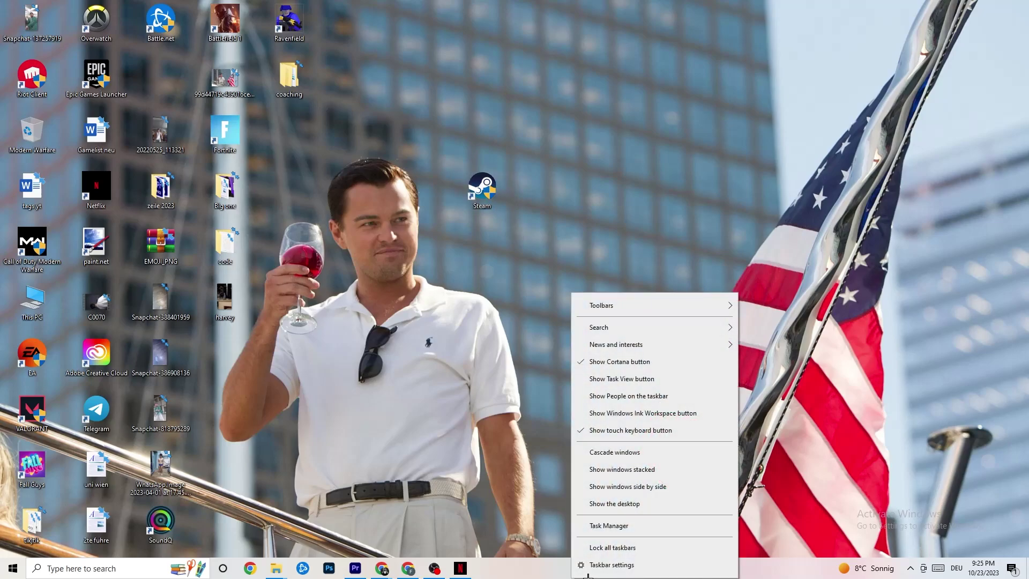
click(626, 527)
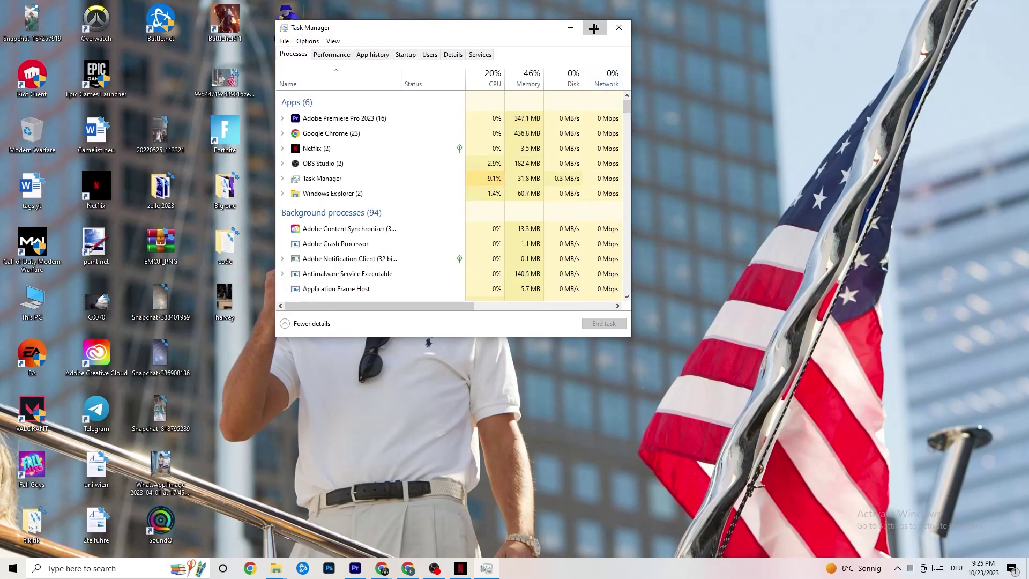
click(594, 26)
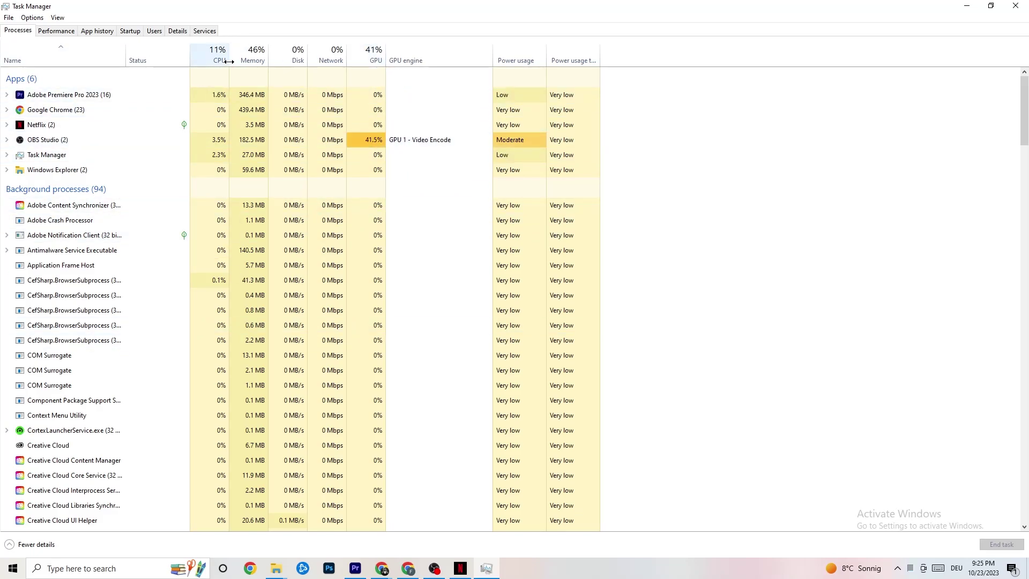
right_click(68, 172)
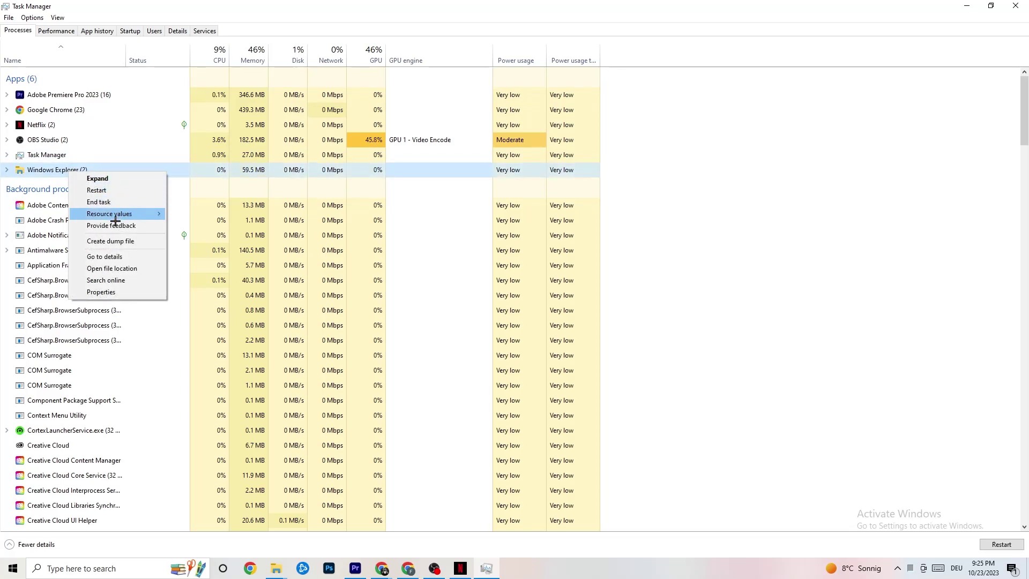
click(774, 145)
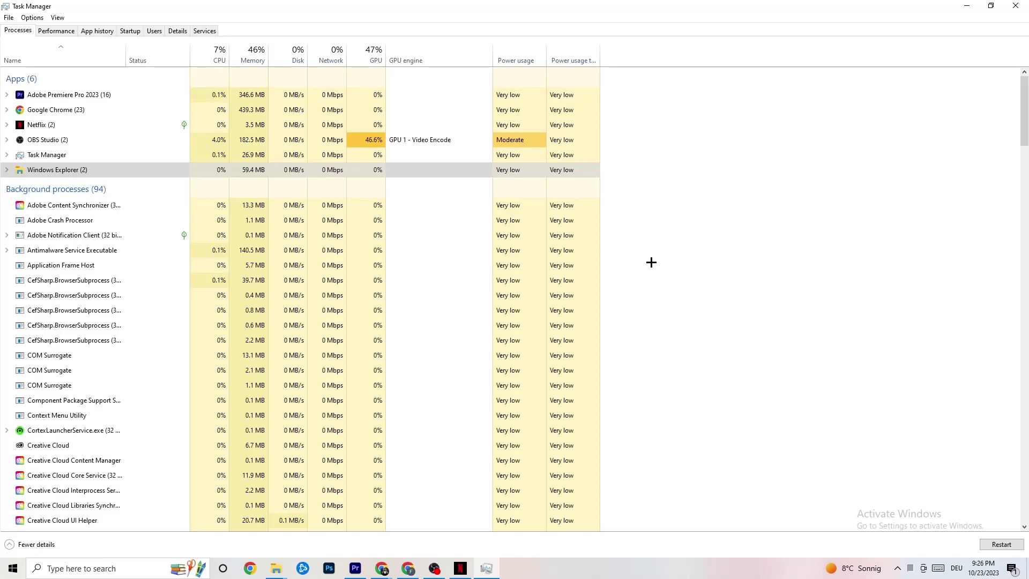
Review the startup programs in Task Manager and check the options for the enabled Pivot Software Support application
click(130, 31)
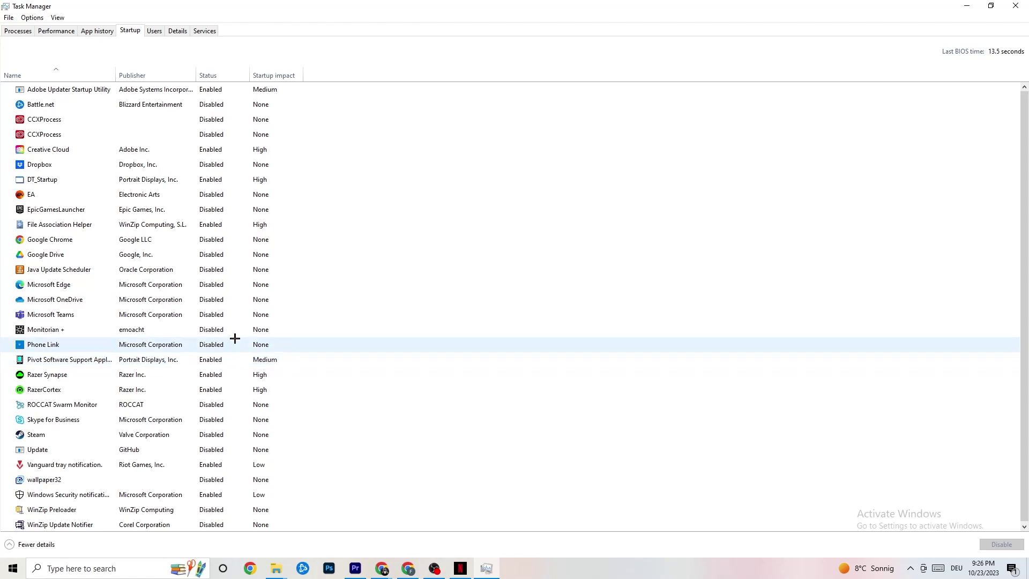
right_click(208, 360)
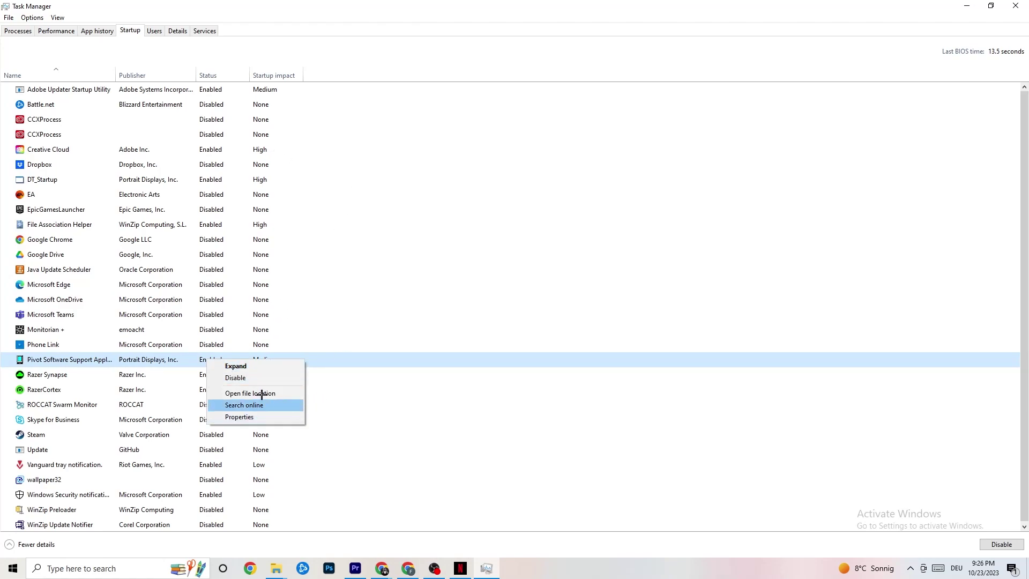
click(177, 31)
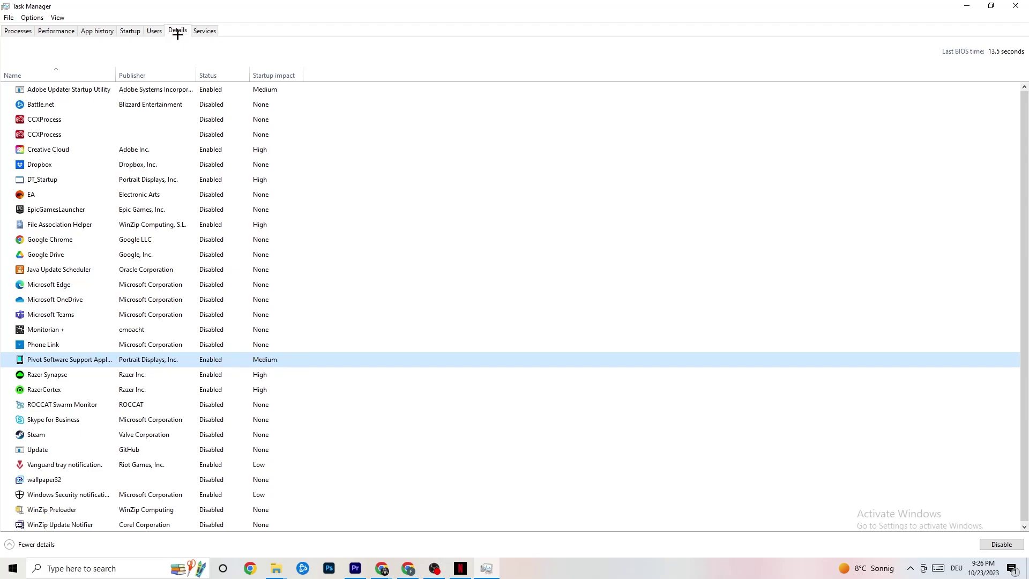
Check the priority levels available for the Adobe Premiere Pro process under Details, then close Task Manager
click(177, 31)
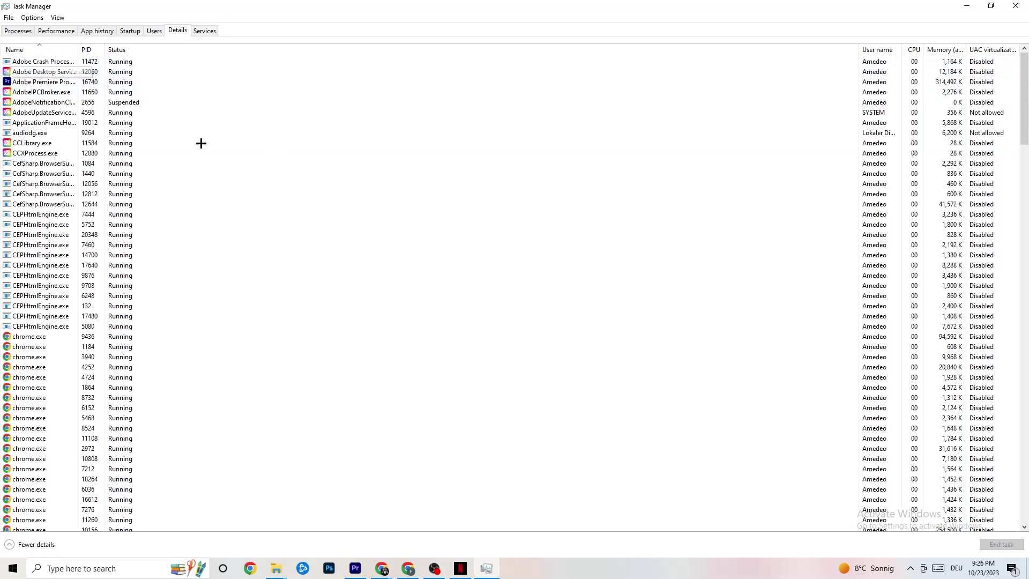
right_click(45, 87)
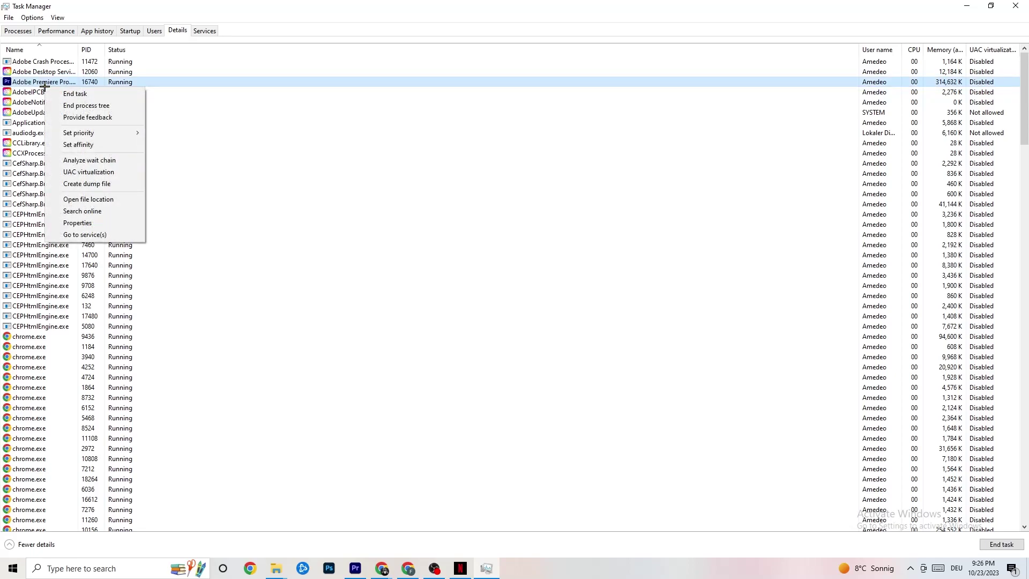
mouse_move(75, 132)
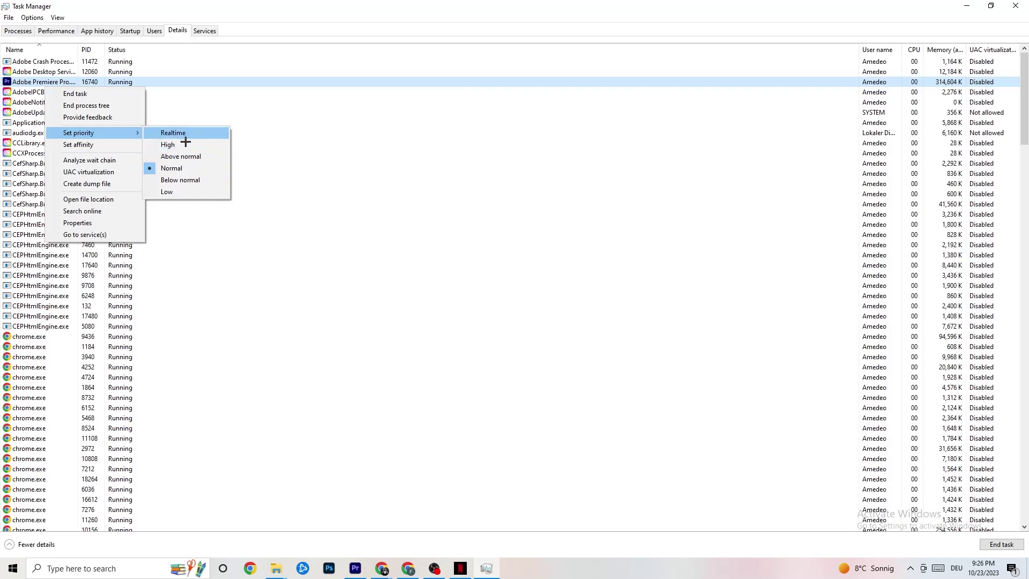
click(303, 102)
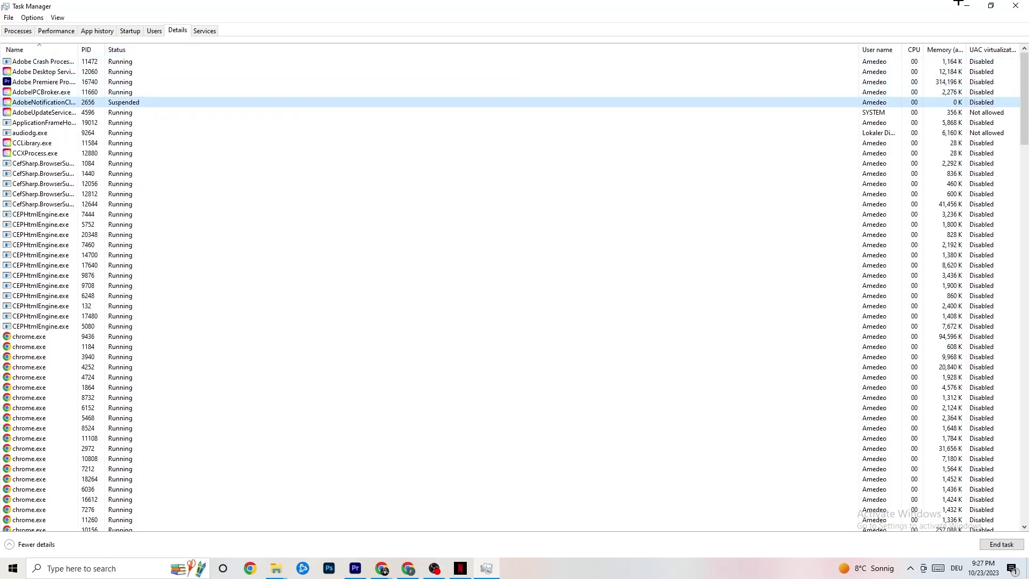
click(1016, 6)
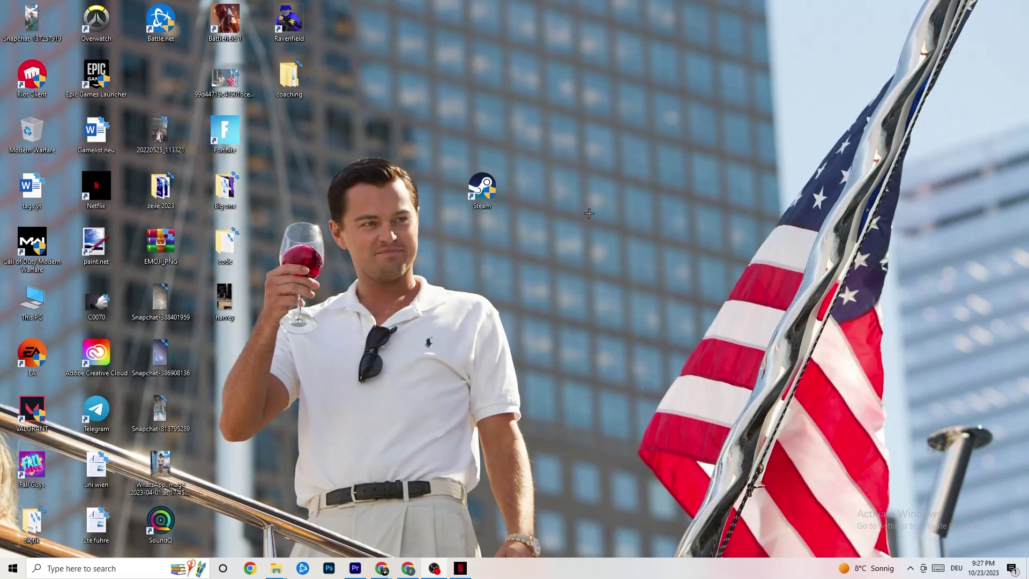
Open NVIDIA Control Panel, review the image settings with preview and the resolution and refresh rate options, then close it
right_click(576, 101)
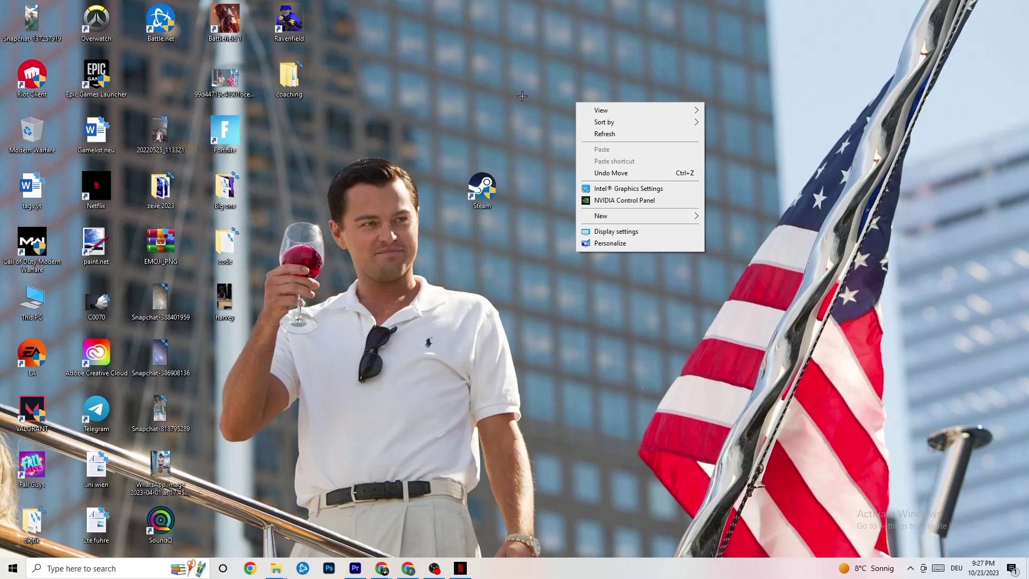
click(610, 201)
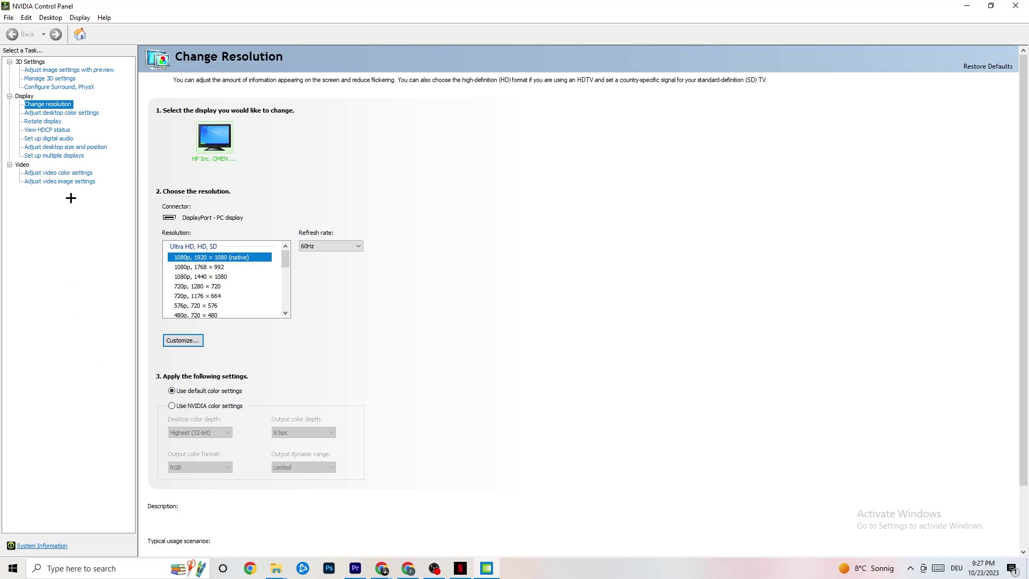
click(57, 71)
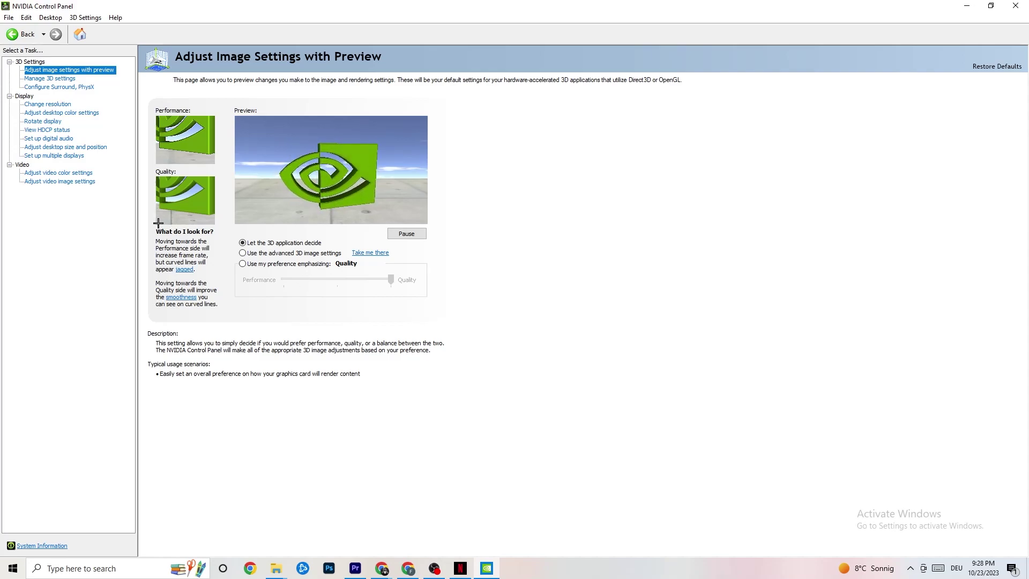
click(37, 104)
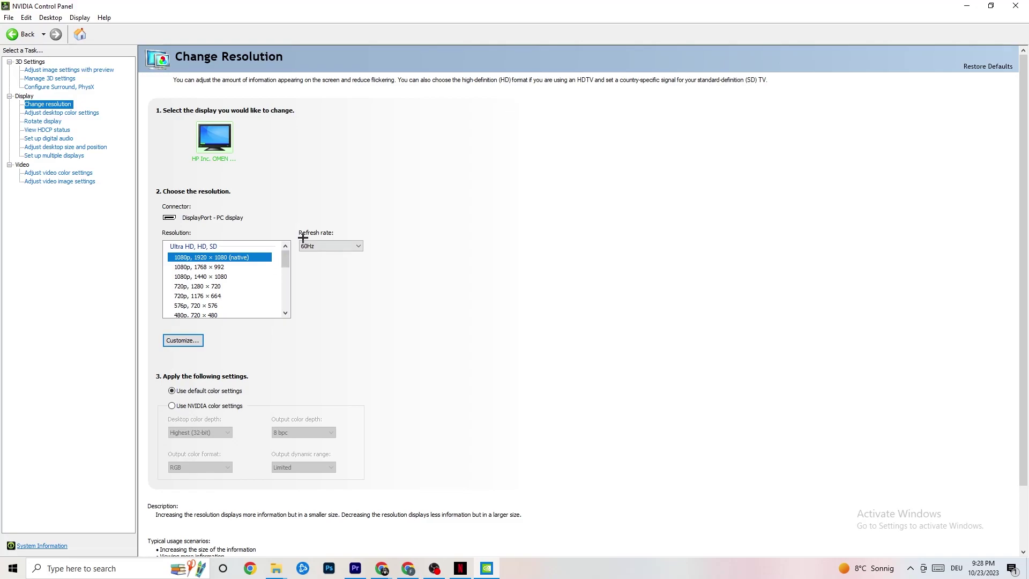
click(1015, 5)
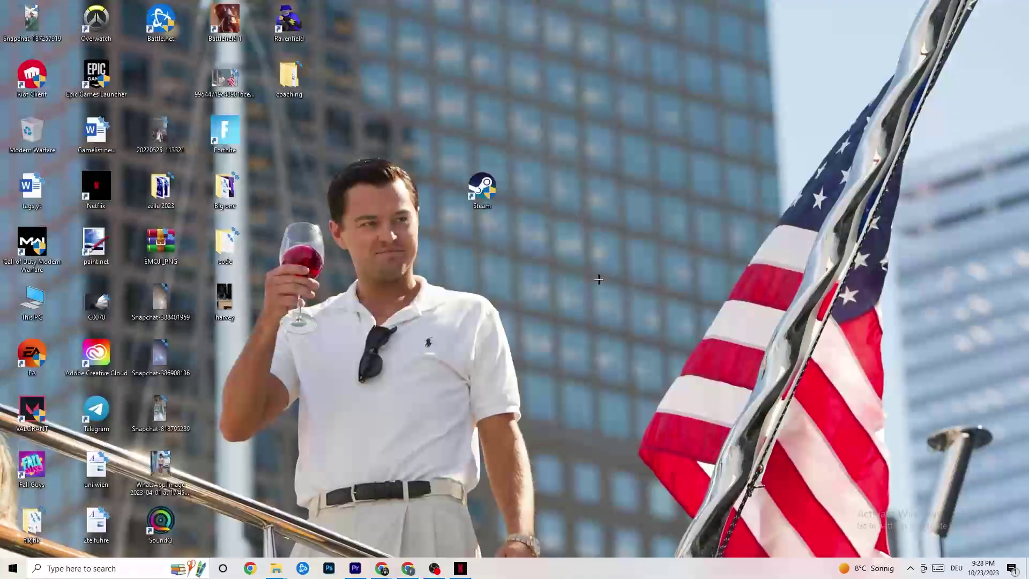